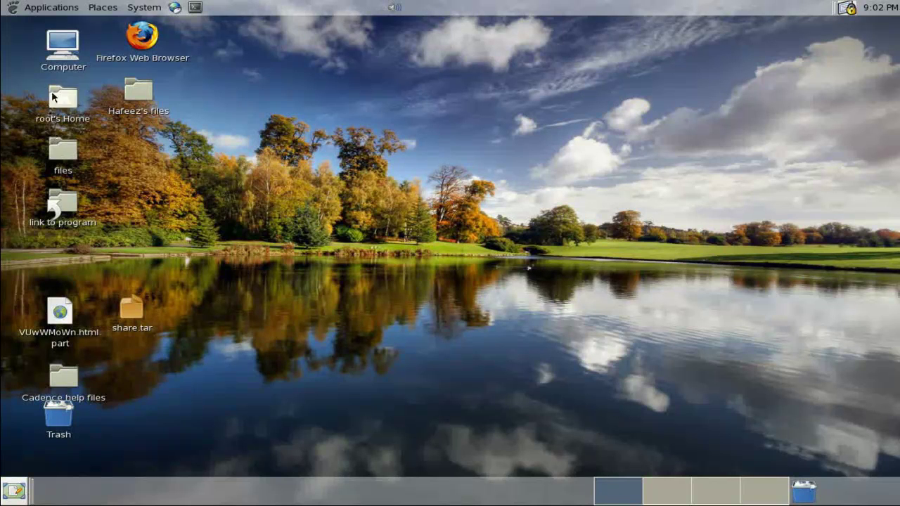
Browse from Computer to /Application/EEVLSILAB_cadence and launch the virtuoso script
right_click(59, 59)
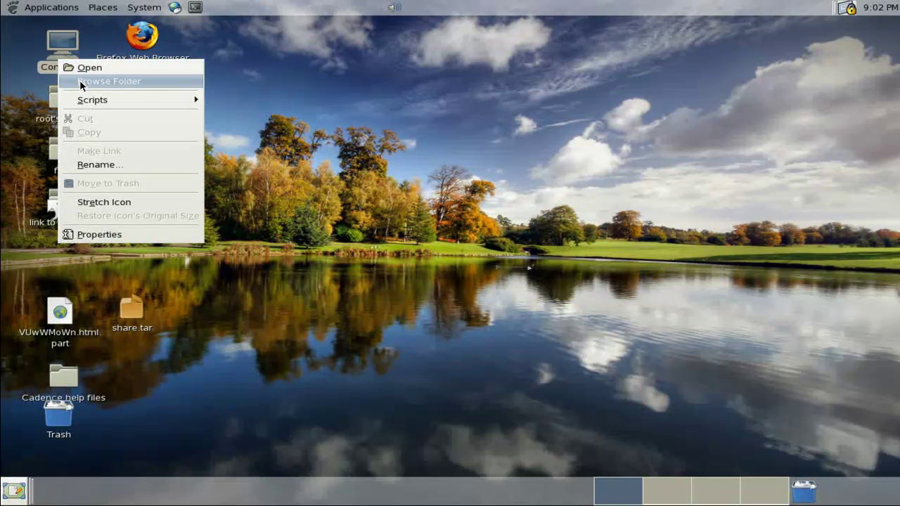
left_click(106, 82)
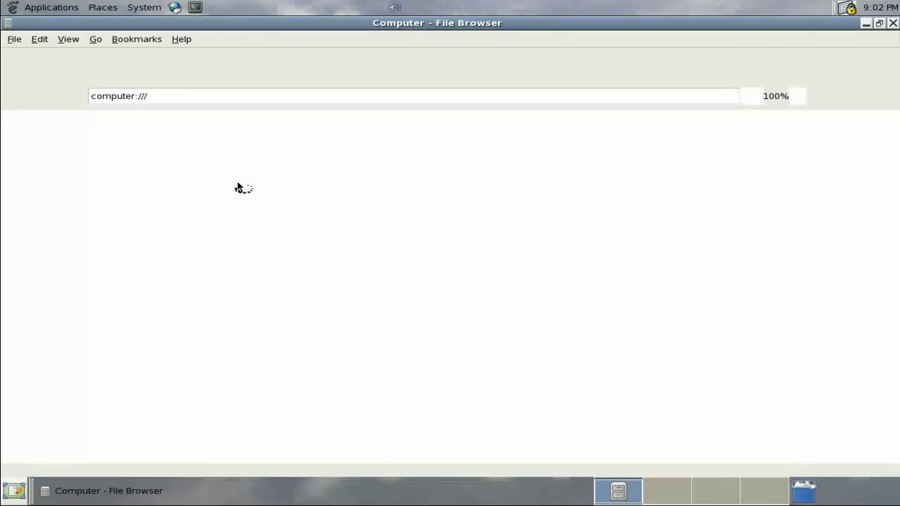
double_click(169, 133)
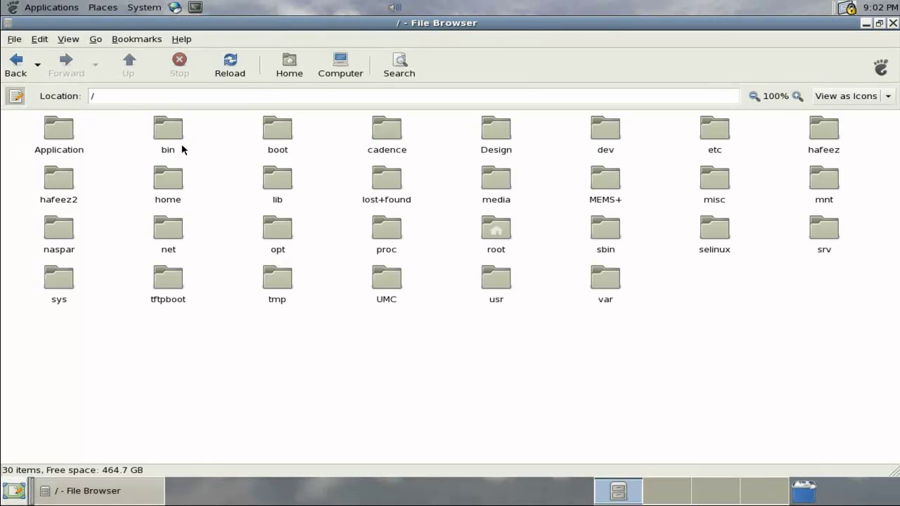
double_click(62, 131)
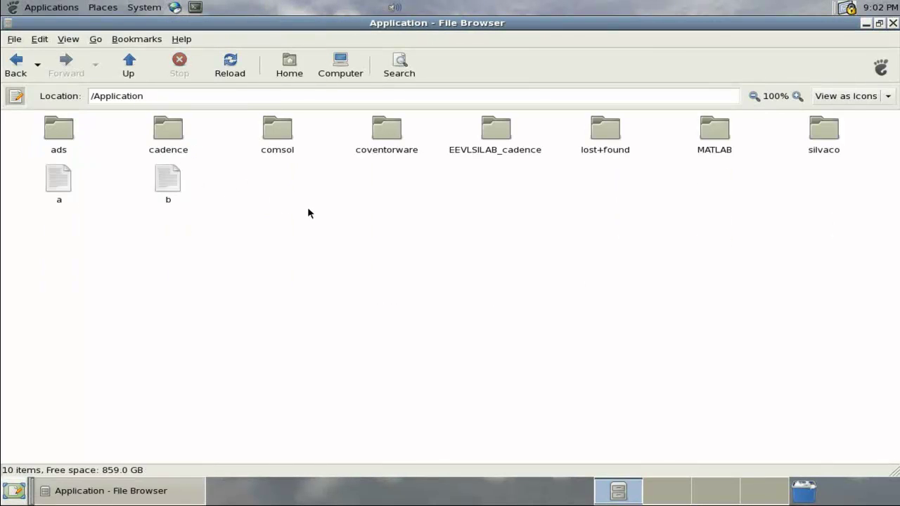
left_click(500, 151)
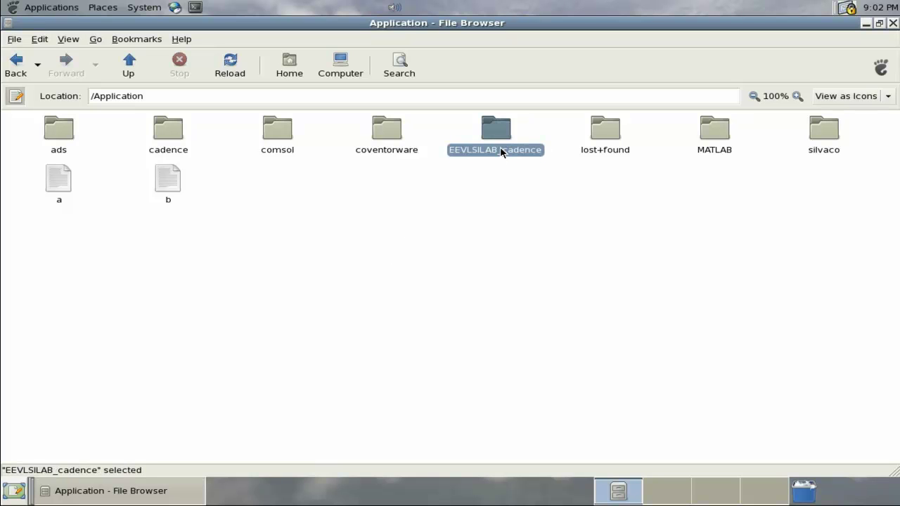
double_click(500, 133)
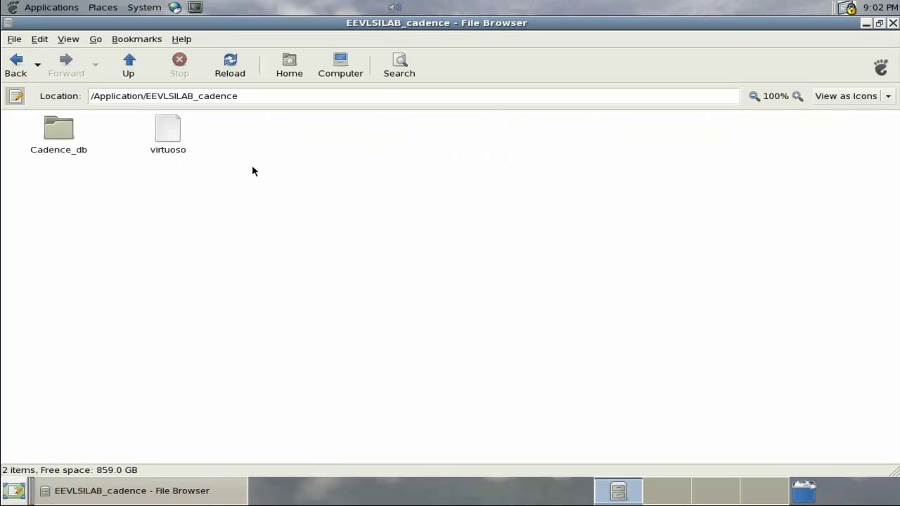
double_click(176, 143)
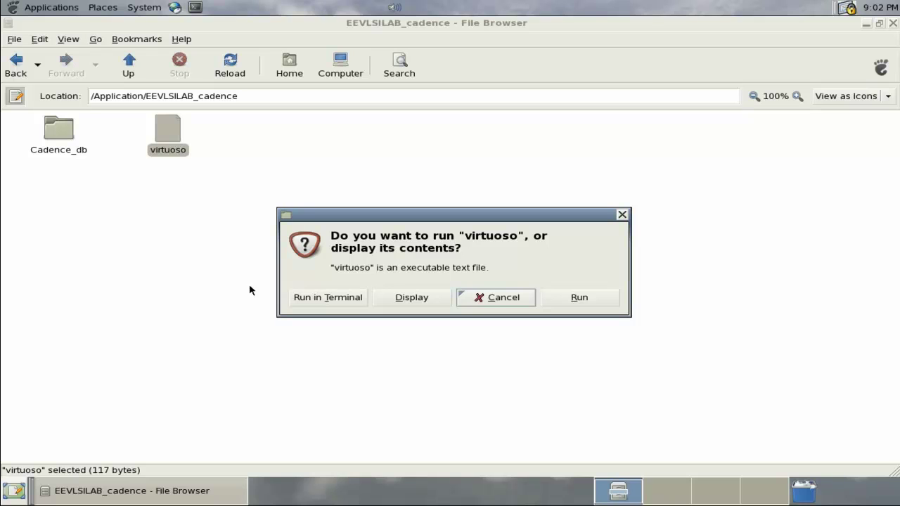
Run virtuoso in a terminal, minimize the Terminal and File Browser, and open Tools > Library Manager
left_click(330, 298)
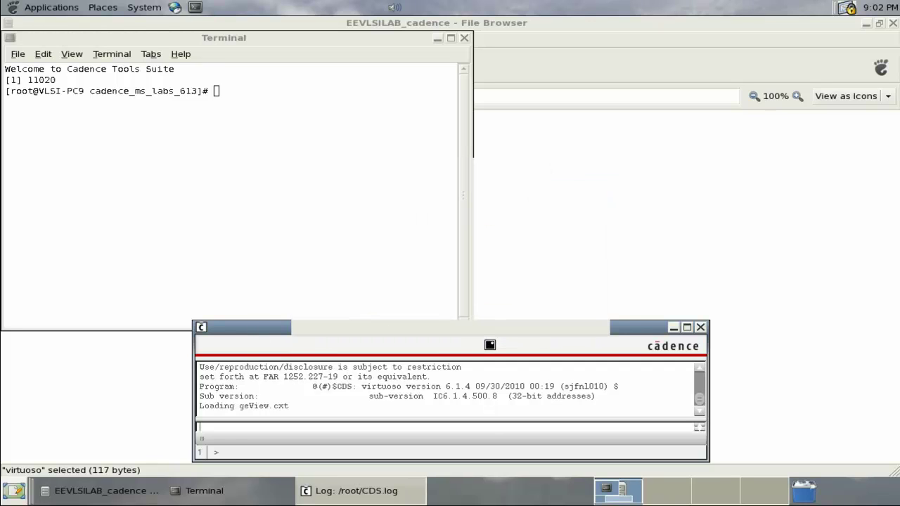
left_click(436, 39)
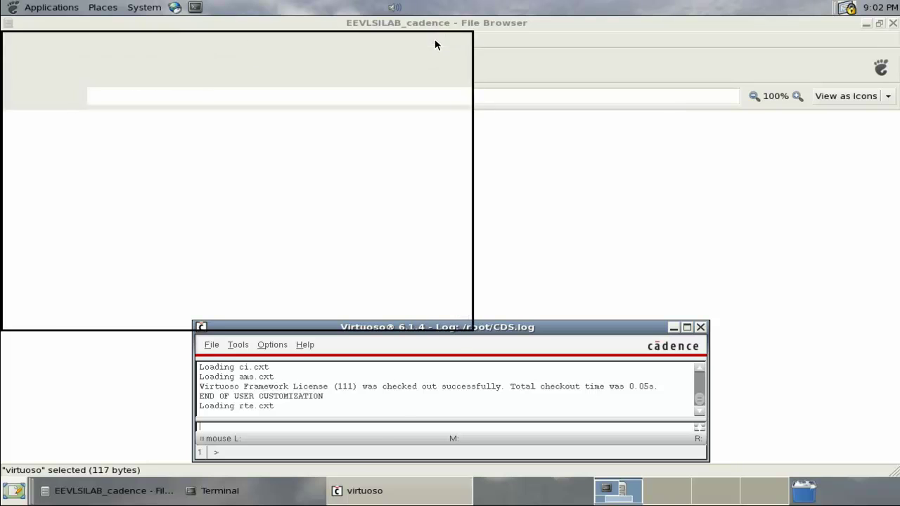
left_click(865, 25)
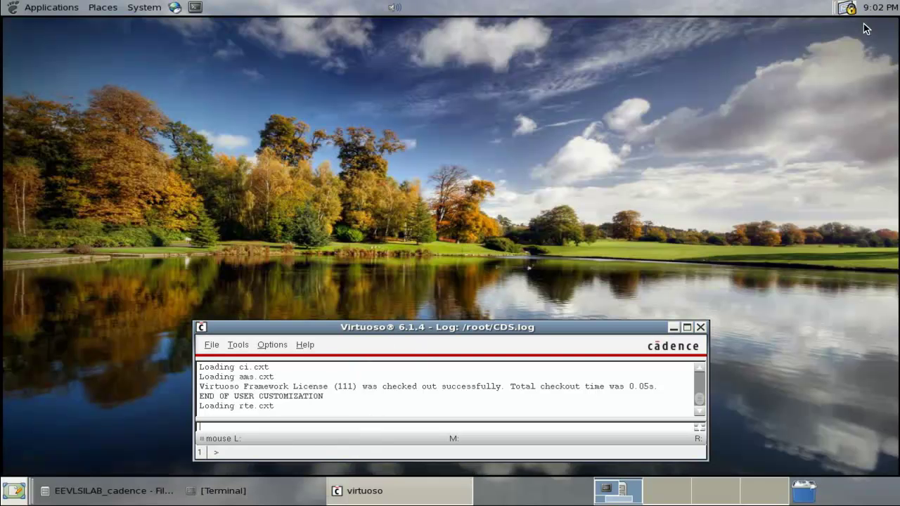
mouse_move(440, 324)
left_mouse_down()
mouse_move(430, 291)
mouse_move(446, 338)
left_mouse_up()
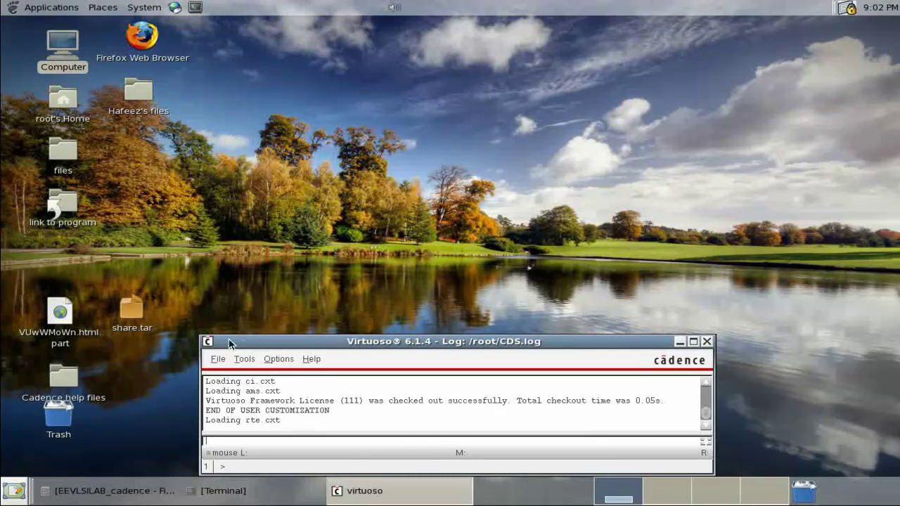
left_click(242, 360)
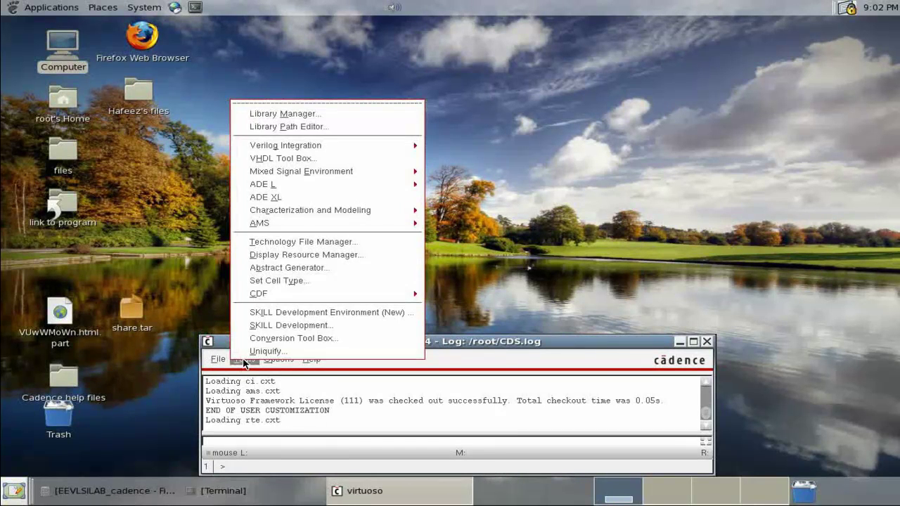
left_click(298, 114)
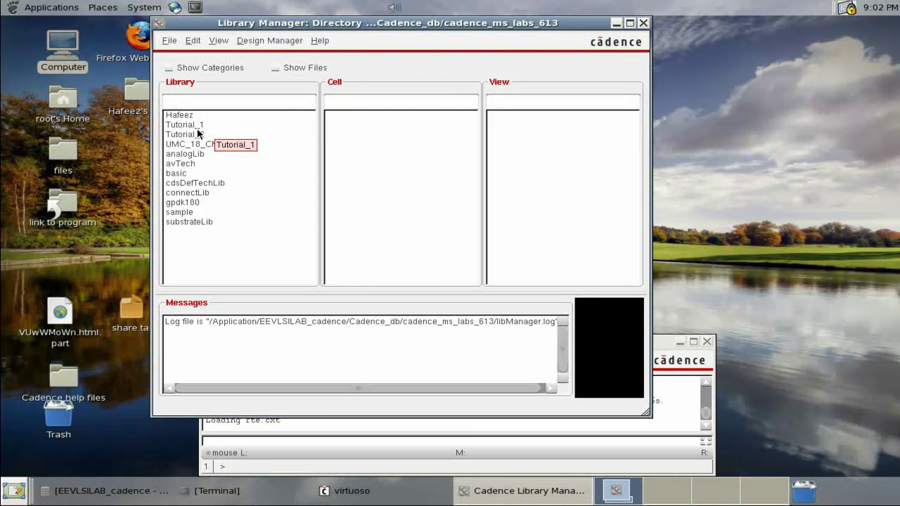
Create the library cadence_tutorial_1 via File > New > Library, then minimize the Library Manager
left_click_drag(374, 31, 393, 39)
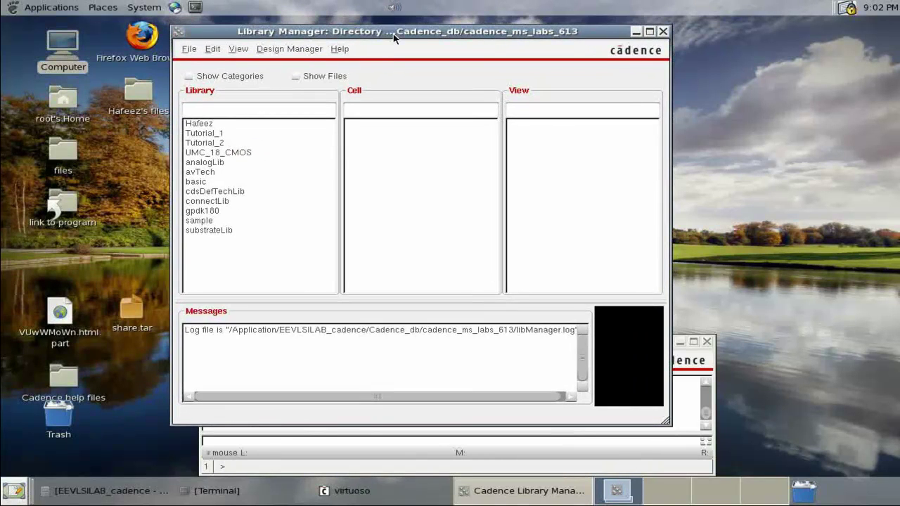
left_click(189, 50)
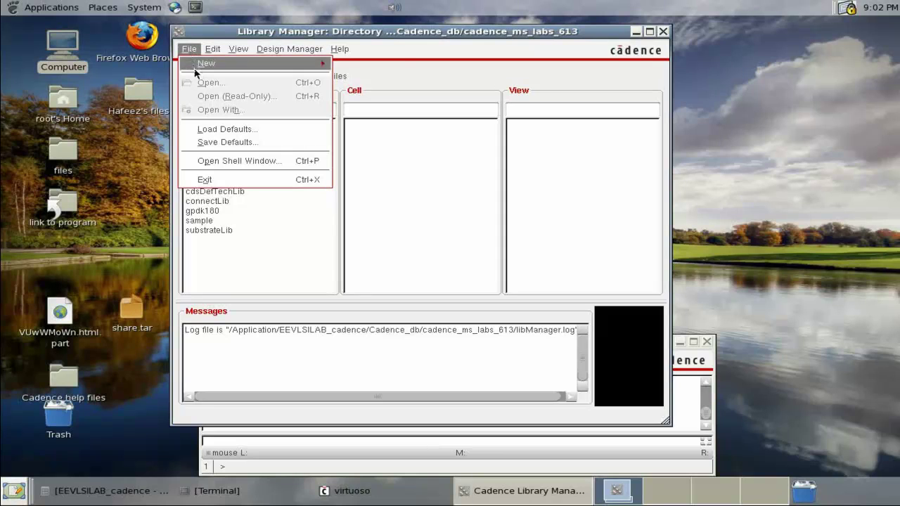
mouse_move(309, 63)
left_click(376, 67)
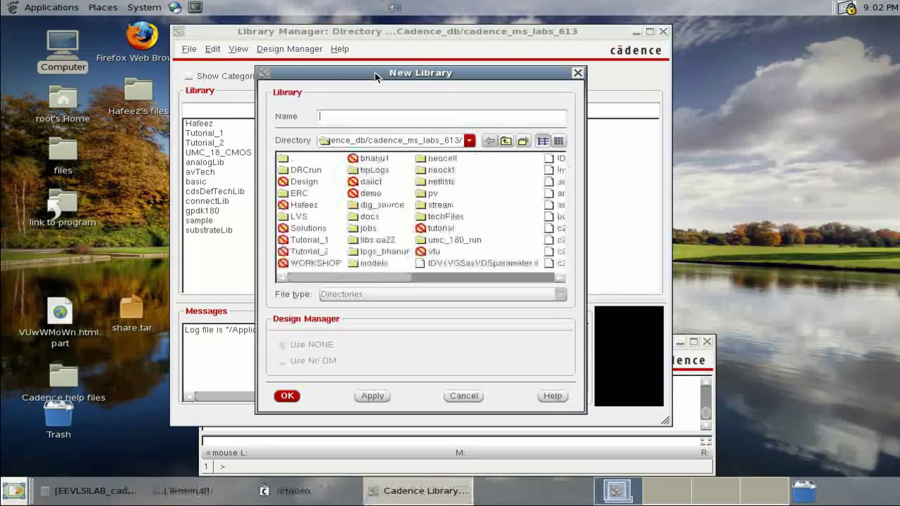
type("cadence")
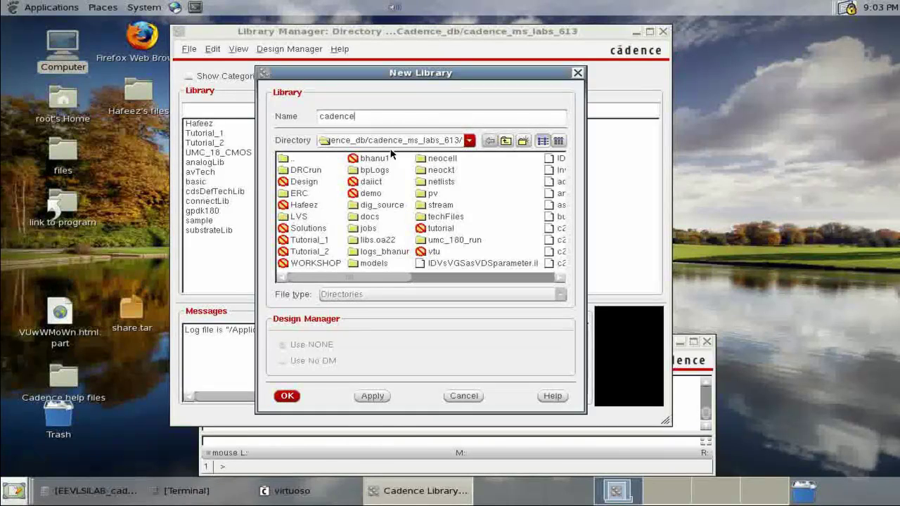
type("_to")
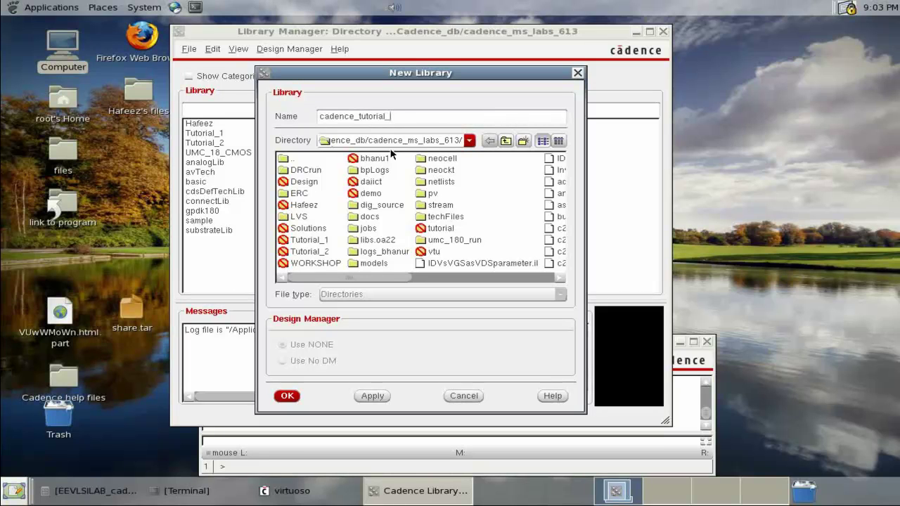
left_click(285, 397)
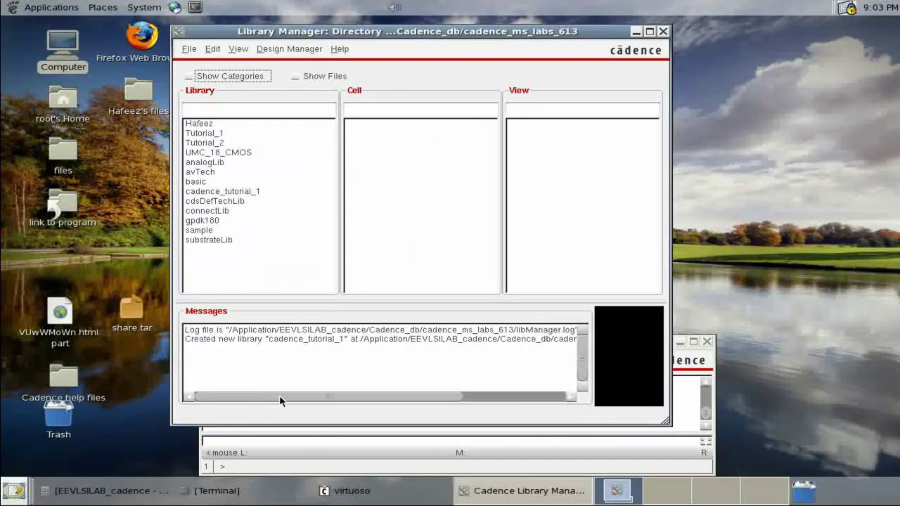
left_click(256, 192)
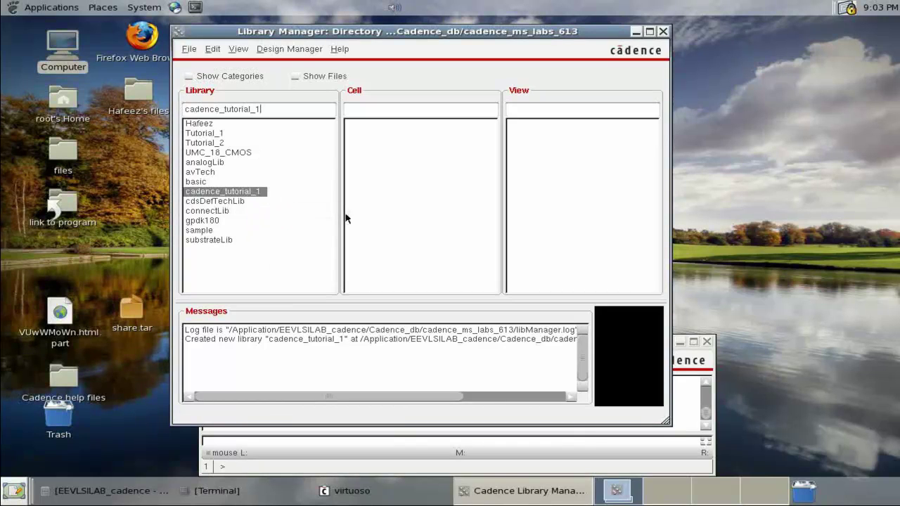
left_click(638, 31)
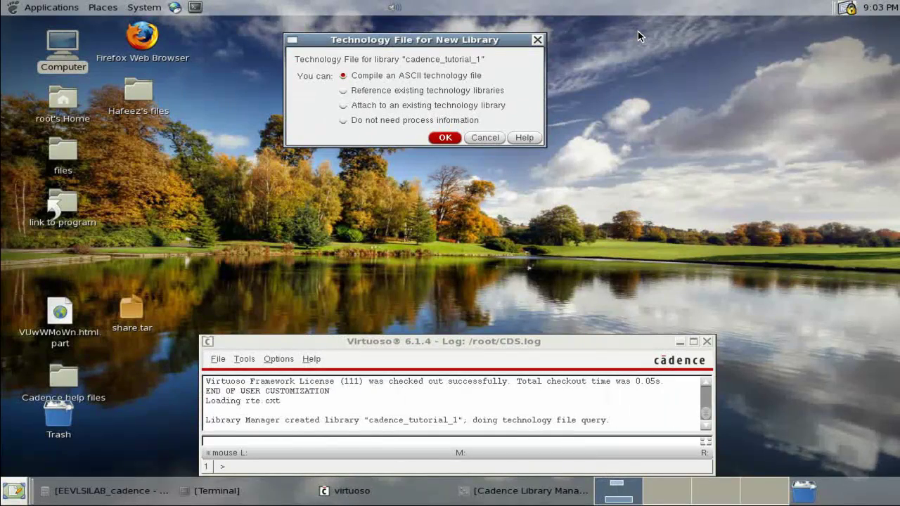
Choose 'Attach to an existing technology library' and attach cadence_tutorial_1 to UMC_18_CMOS
left_click_drag(452, 48, 482, 118)
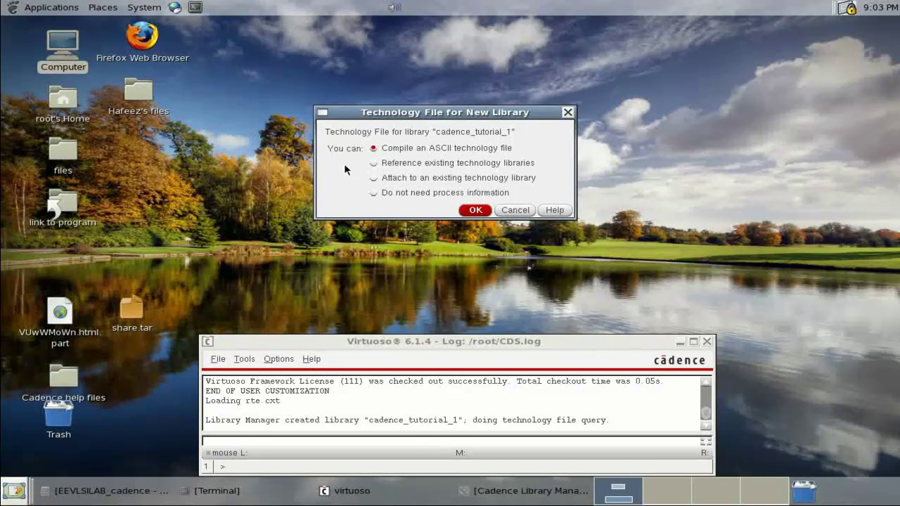
left_click(414, 181)
left_click(475, 210)
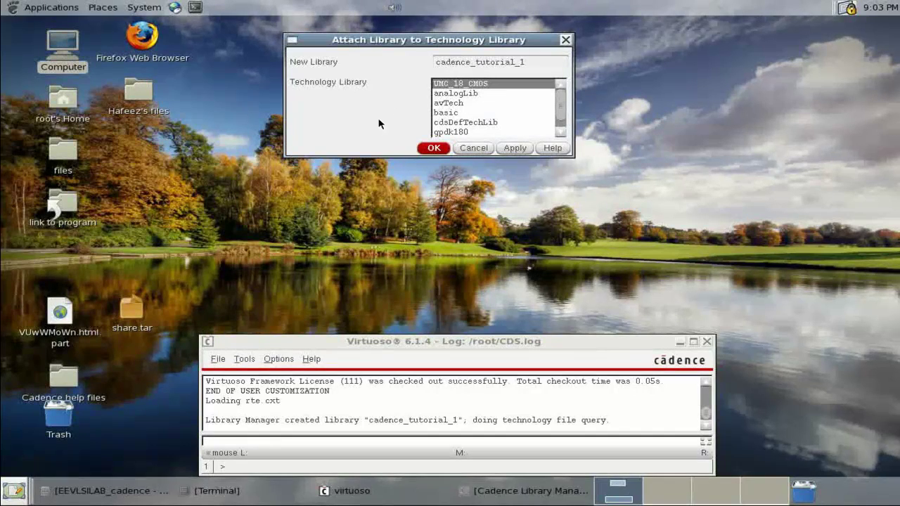
left_click_drag(442, 33, 442, 83)
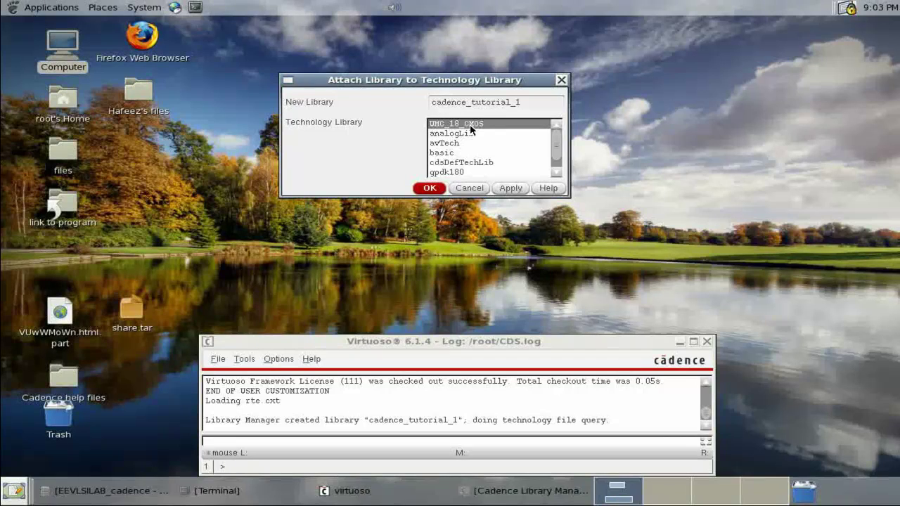
left_click(430, 188)
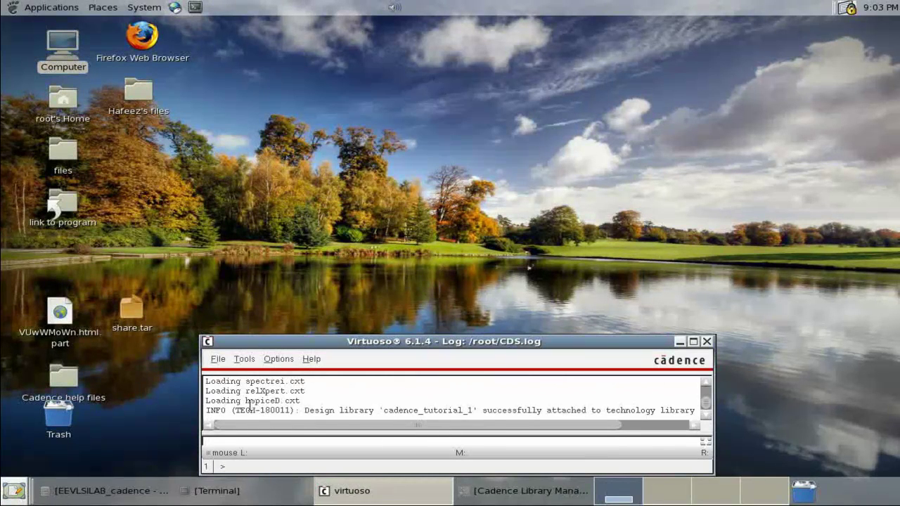
left_click_drag(301, 406, 684, 411)
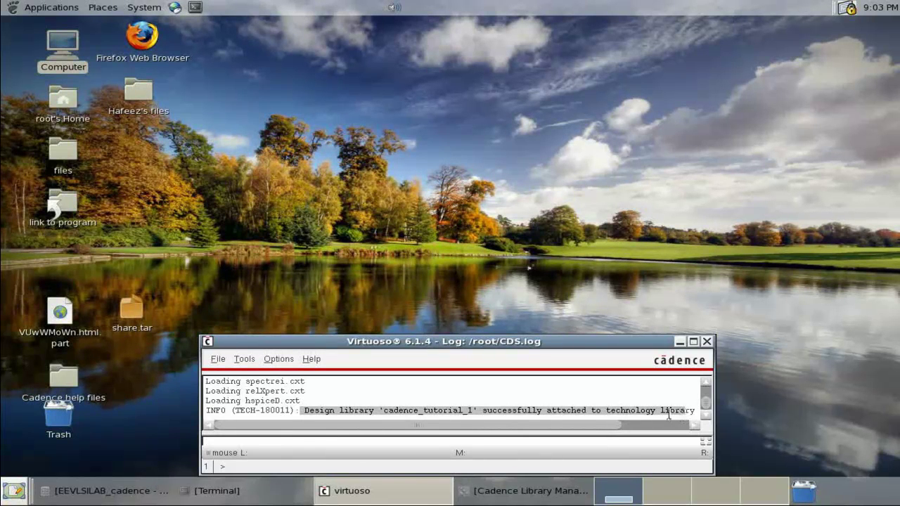
Create a schematic cell view named R_div in cadence_tutorial_1 via File > New > Cell View
left_click(524, 491)
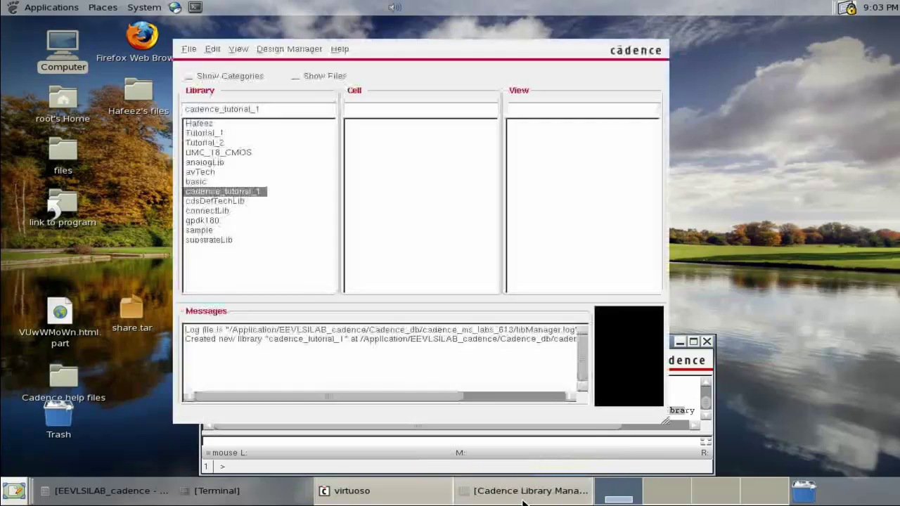
left_click(189, 49)
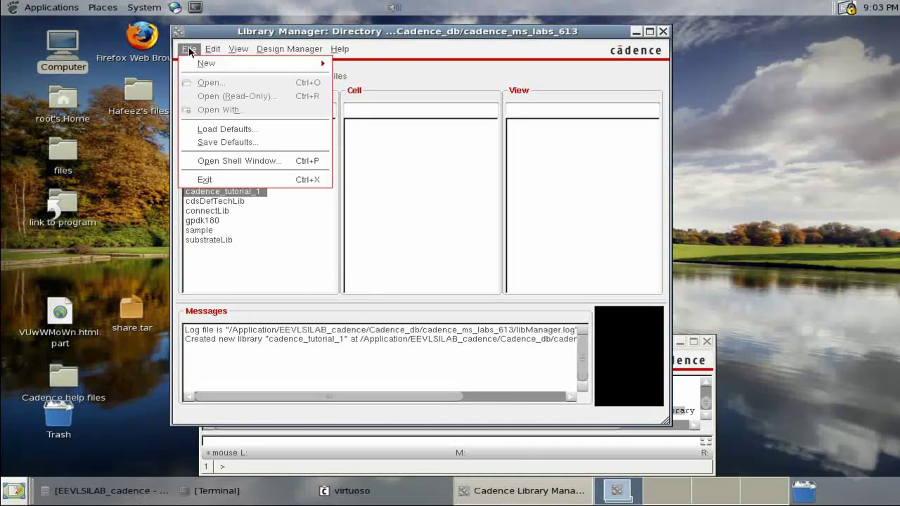
mouse_move(202, 65)
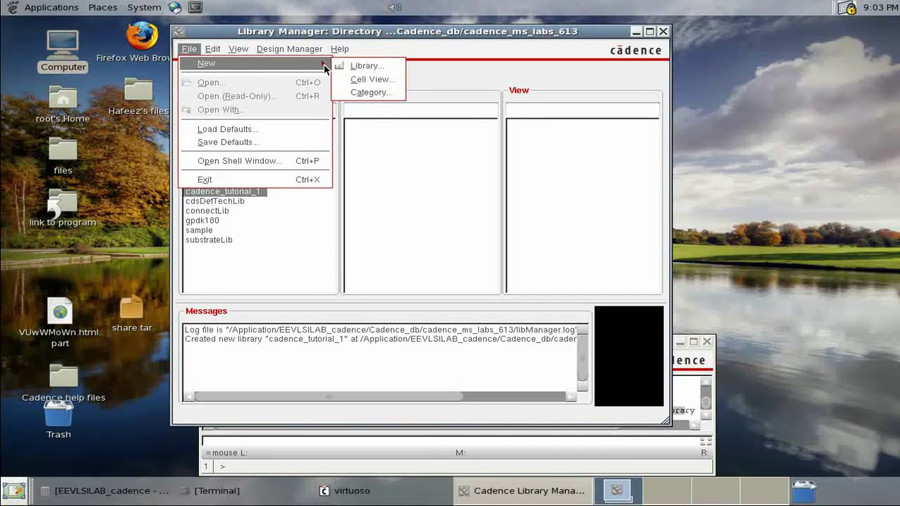
left_click(372, 80)
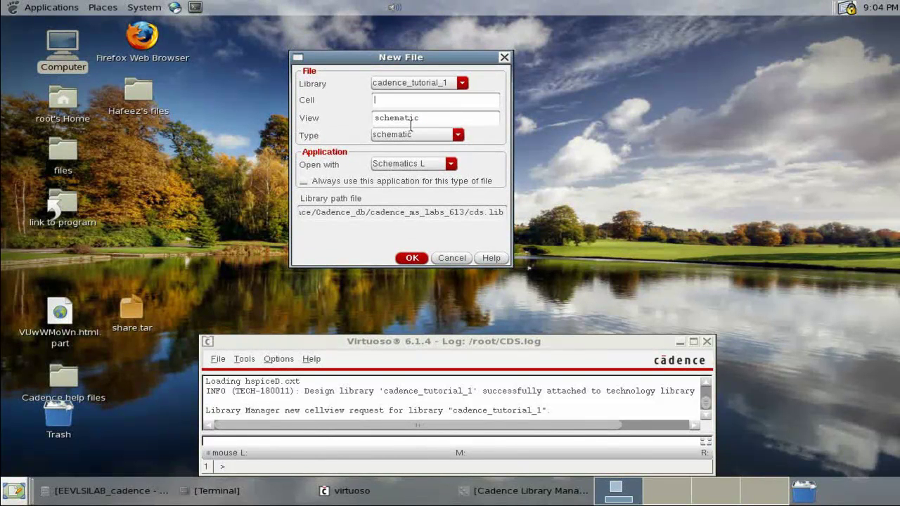
key("BackSpace")
left_click(411, 134)
left_click(411, 144)
left_click(414, 257)
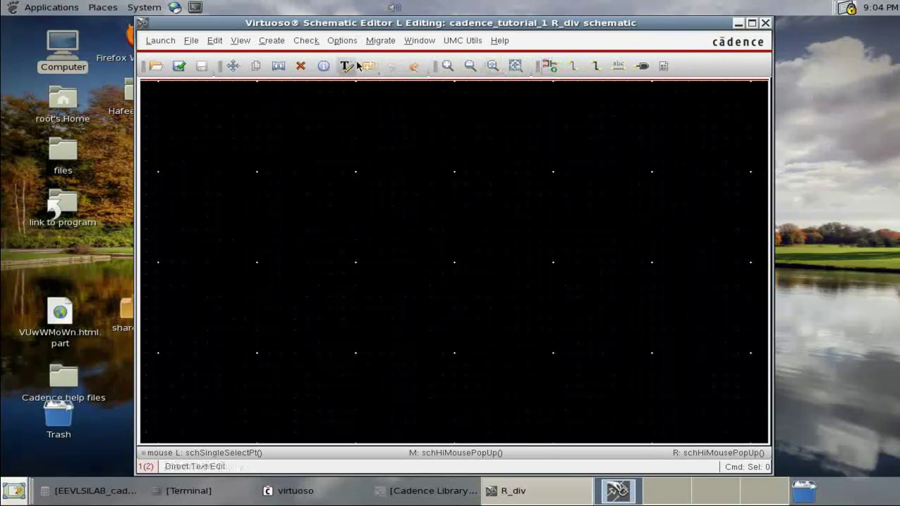
Start Create > Instance and pick the res symbol from analogLib in the library browser
left_click(268, 43)
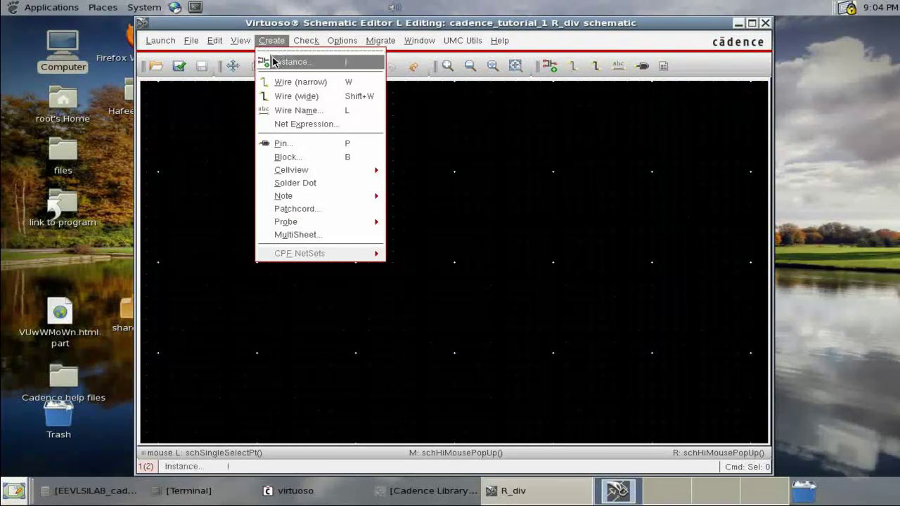
left_click(283, 62)
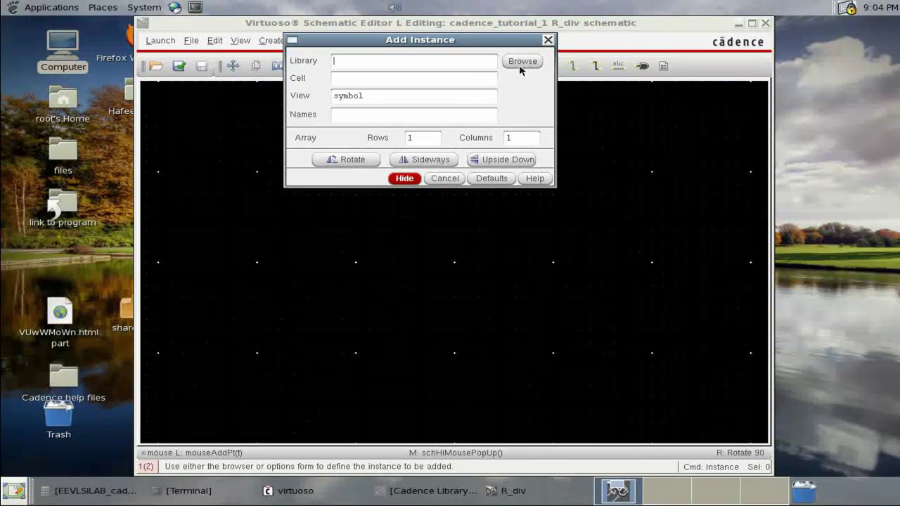
left_click_drag(468, 48, 471, 102)
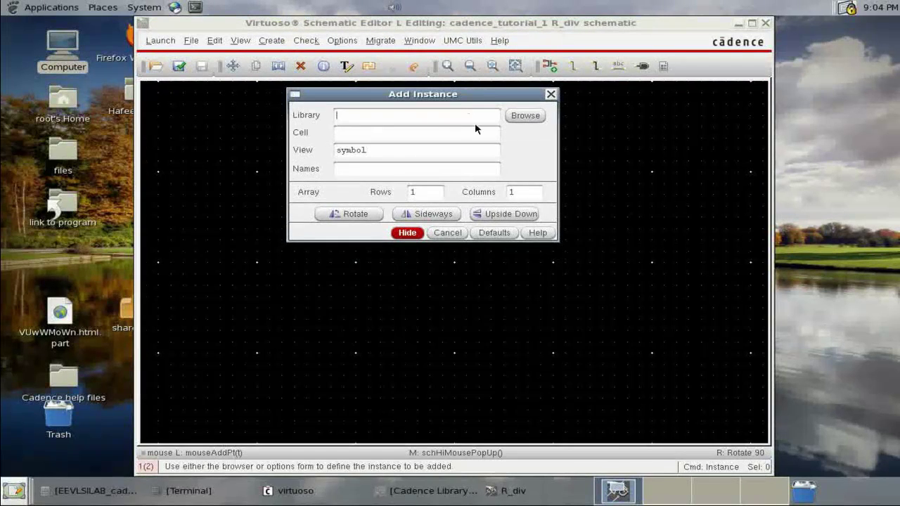
left_click(517, 118)
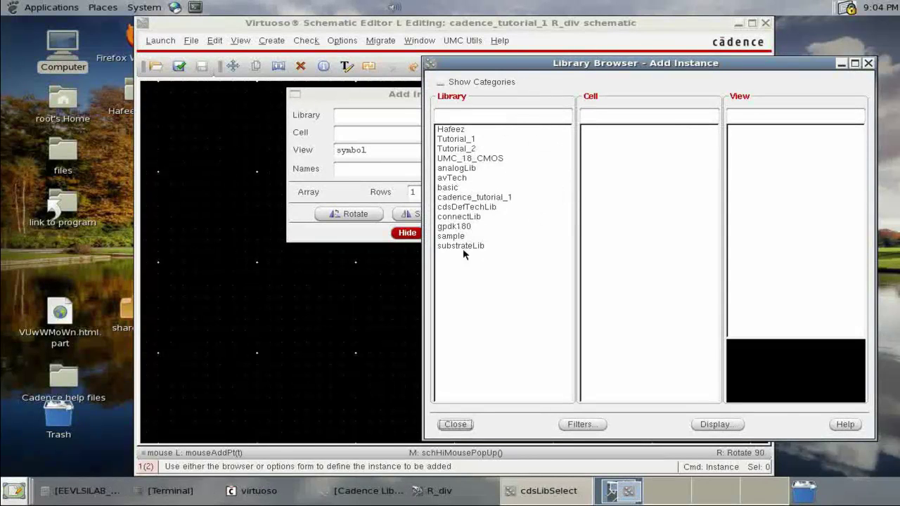
left_click(458, 170)
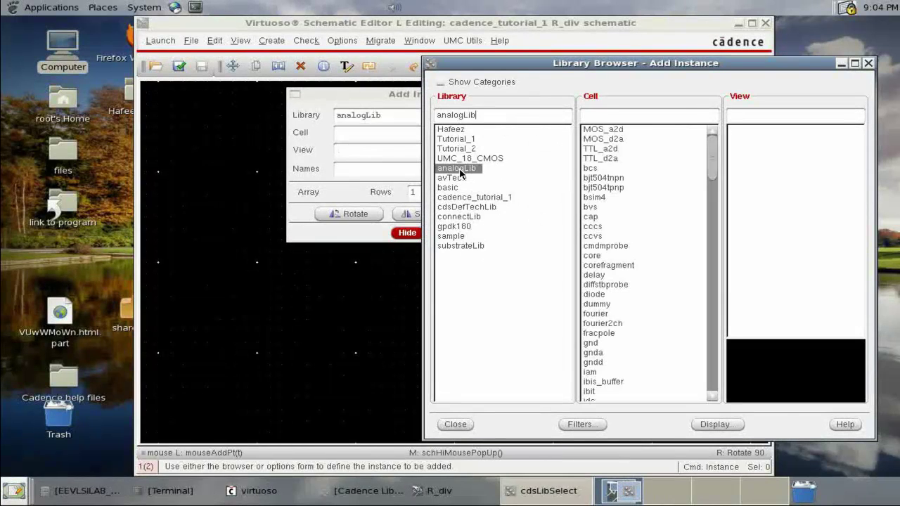
left_click_drag(583, 63, 578, 64)
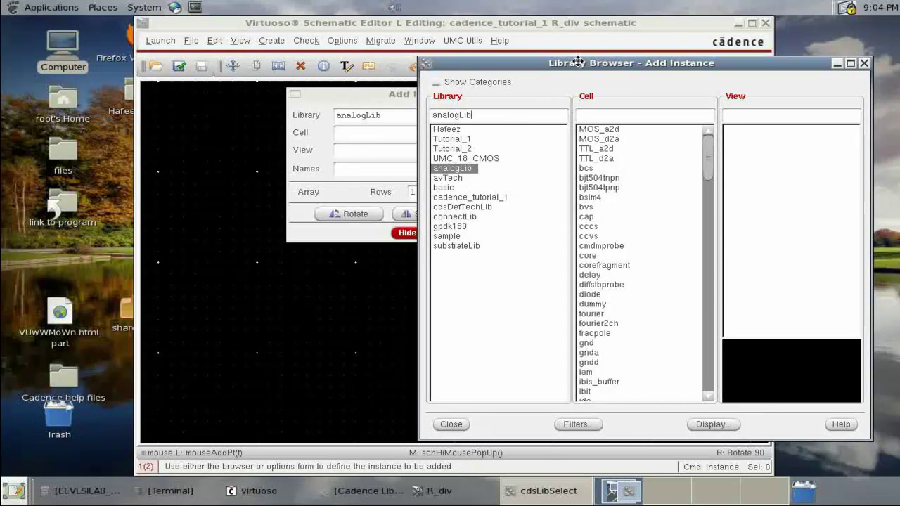
left_click(473, 175)
left_click(470, 168)
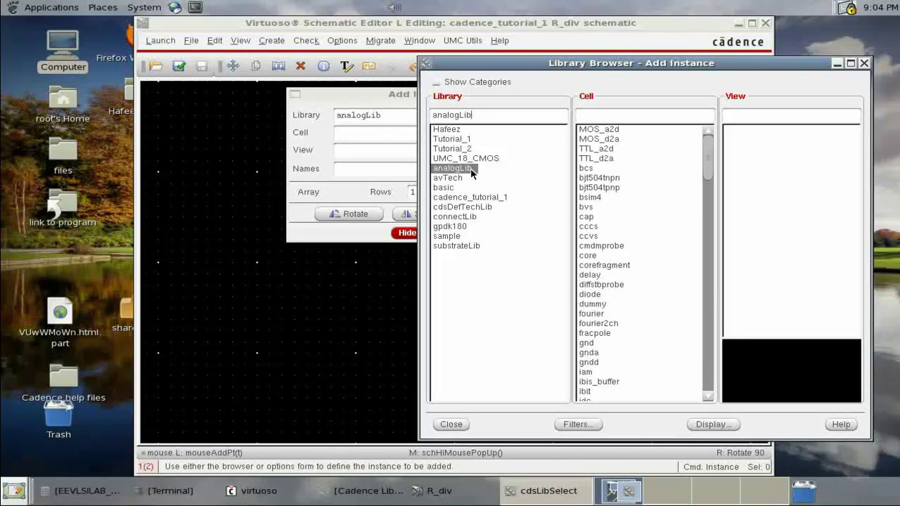
left_click(627, 118)
type("re")
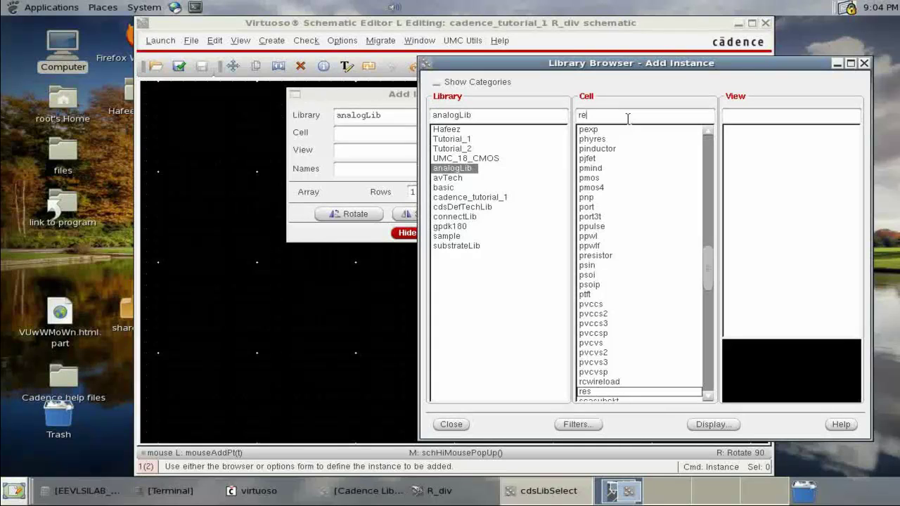
type("s")
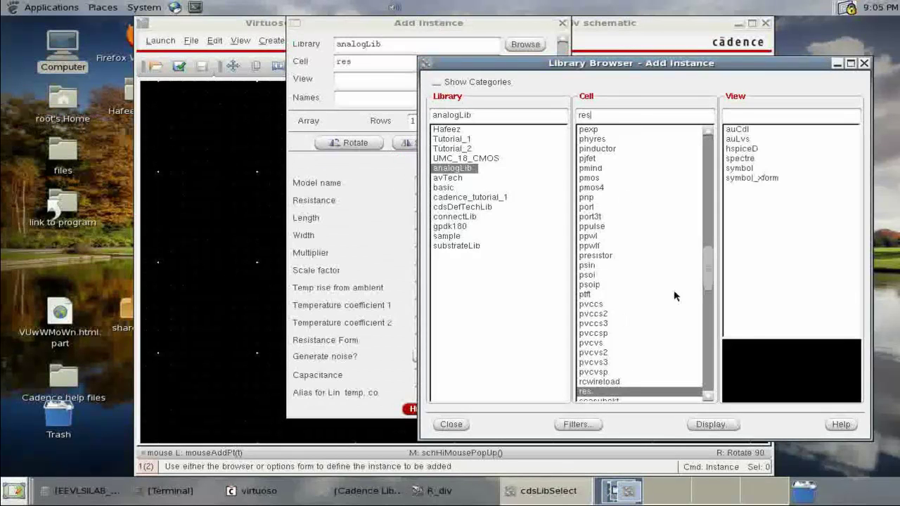
left_click(743, 169)
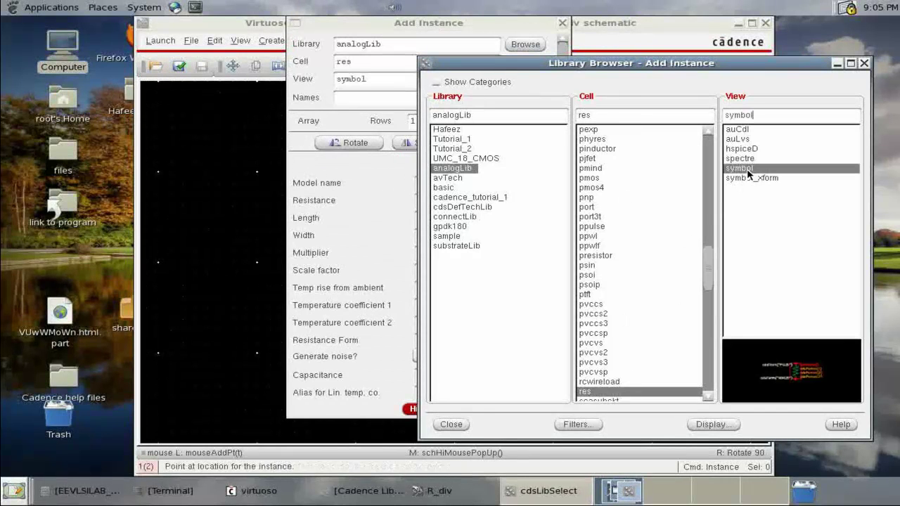
left_click(451, 424)
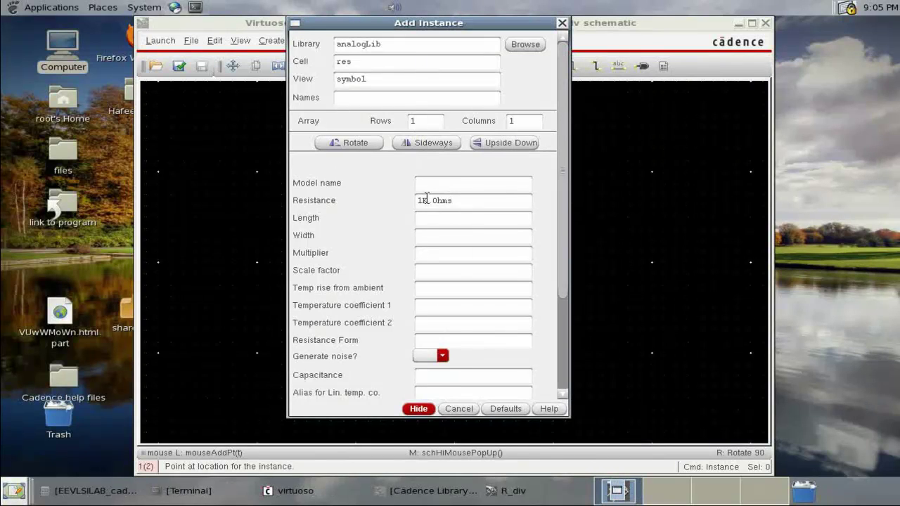
Set Resistance to 1K Ohms and place resistor R0 near the schematic centre
left_click(432, 201)
left_click(419, 409)
left_click(466, 240)
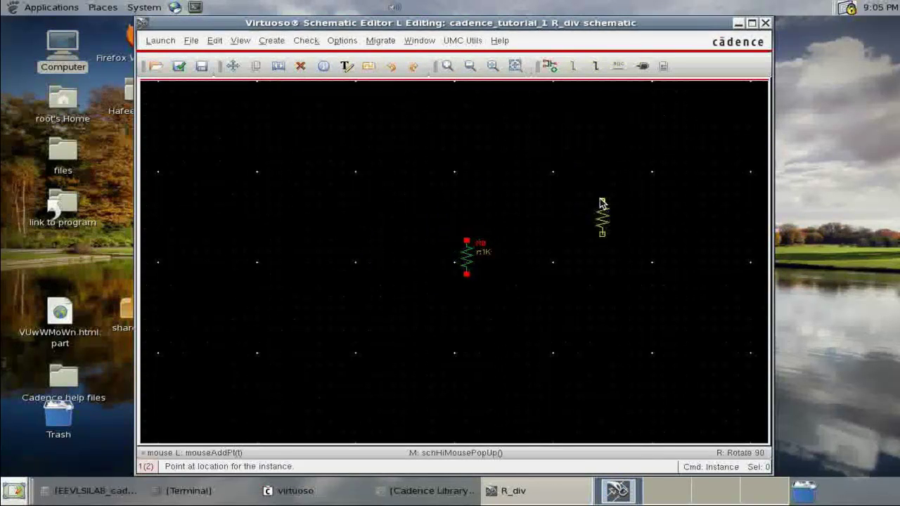
key("Escape")
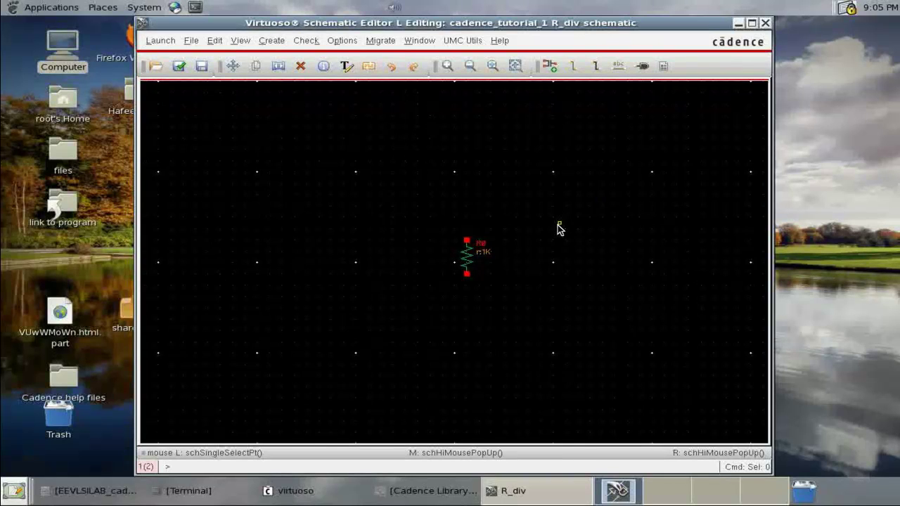
Cancel a stray placement and restart the Create Instance command for another resistor
left_click(303, 62)
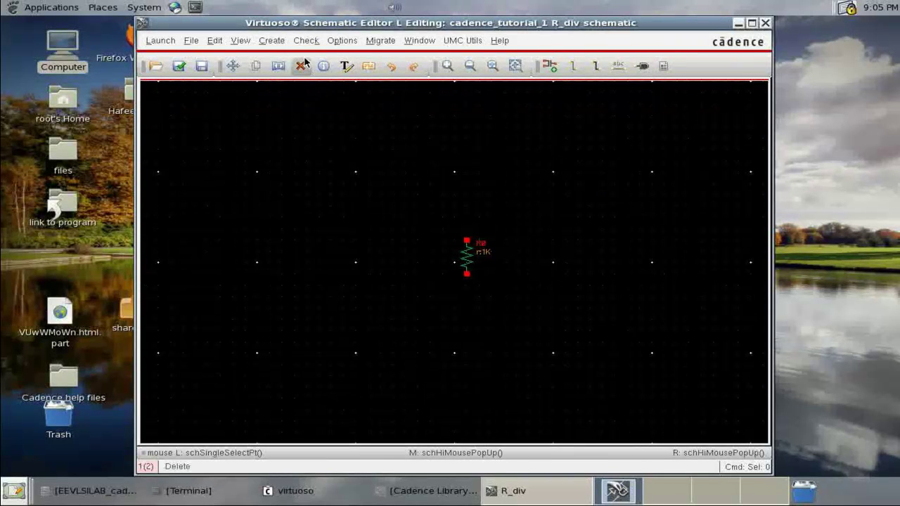
left_click(271, 40)
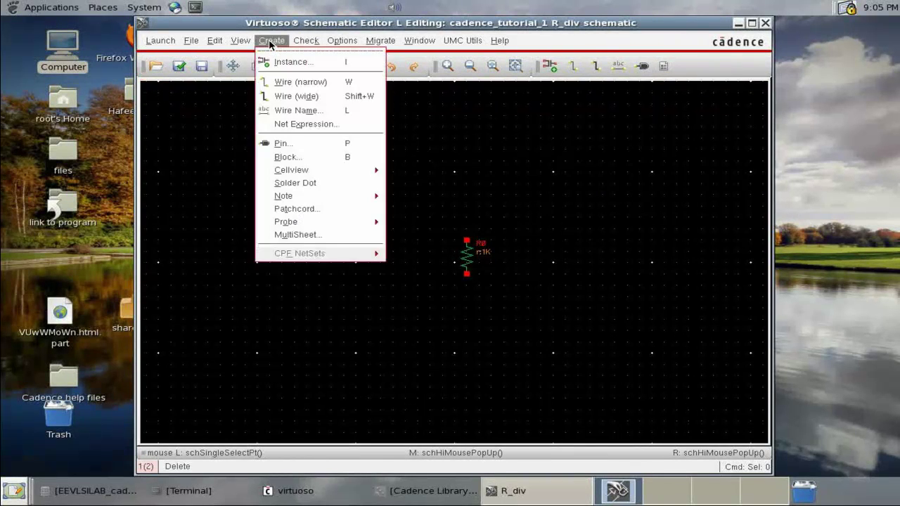
left_click(532, 154)
left_click(549, 65)
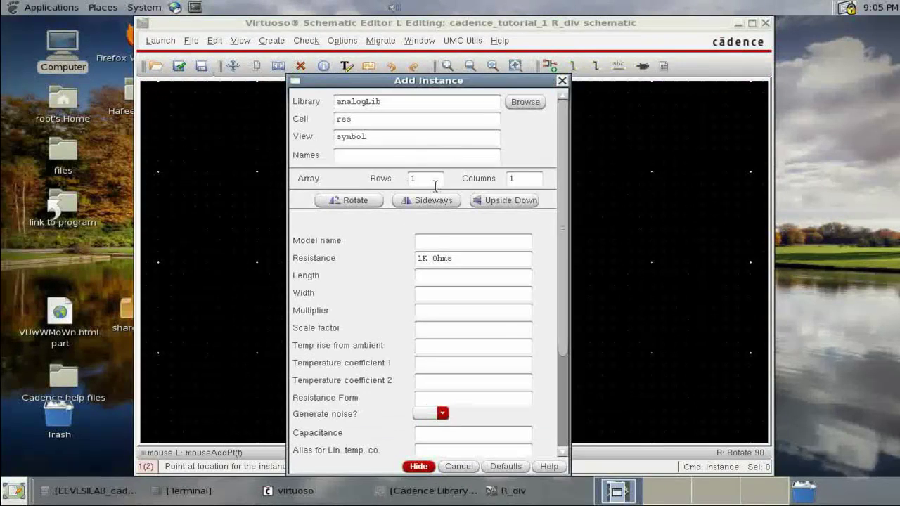
left_click(561, 80)
key("Escape")
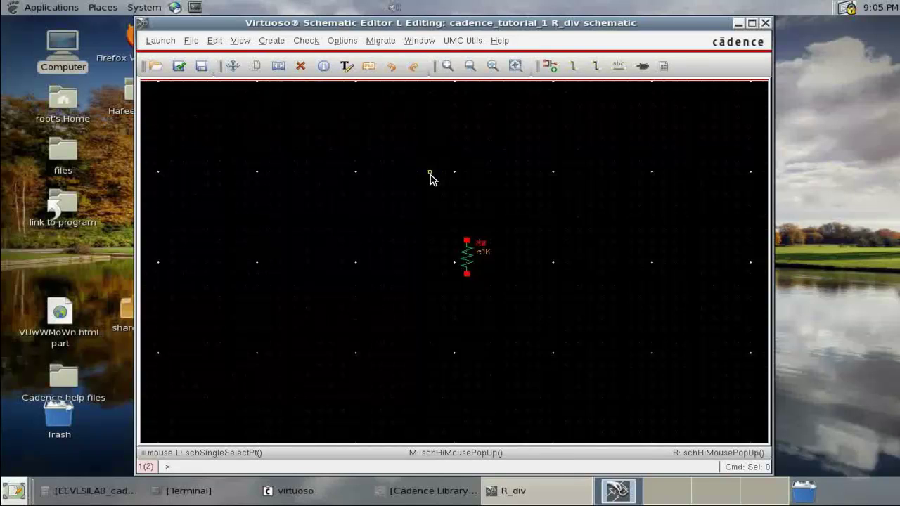
key("i")
left_click(566, 85)
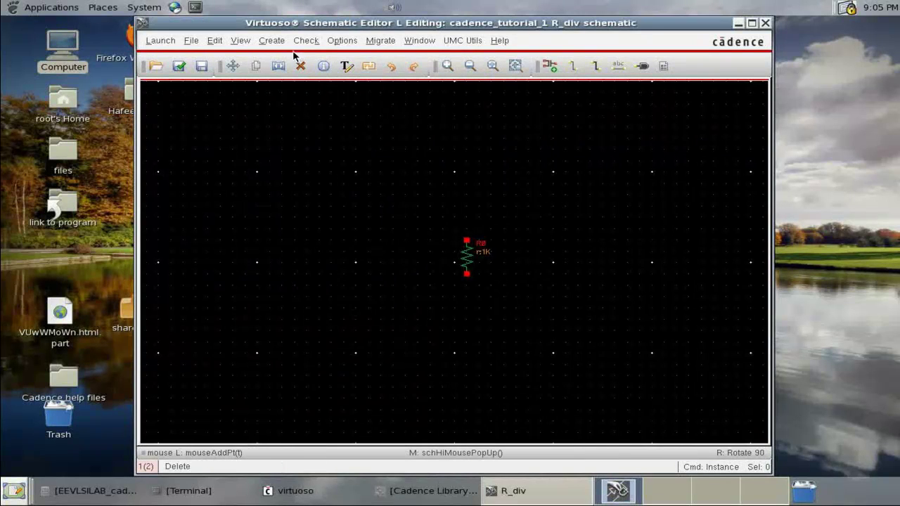
left_click(271, 41)
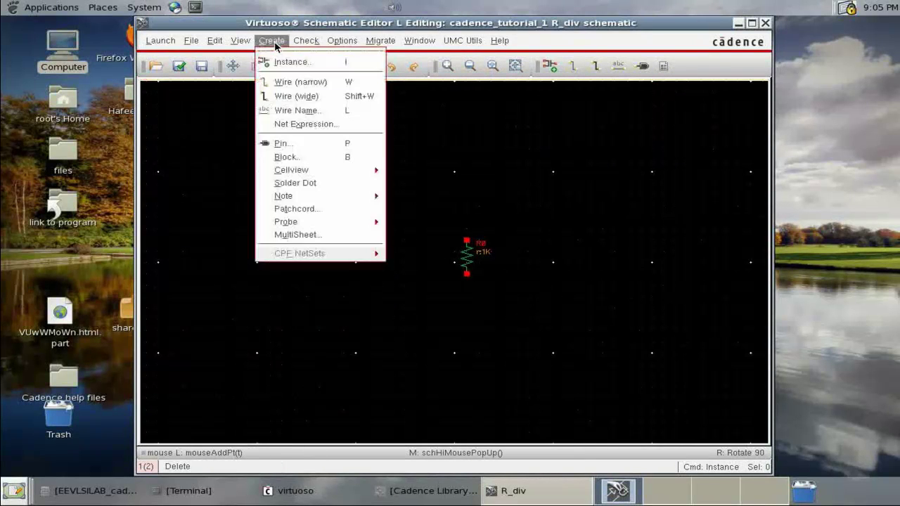
Rotate a second 1K resistor, R1, to horizontal and place it above and left of R0
left_click(333, 65)
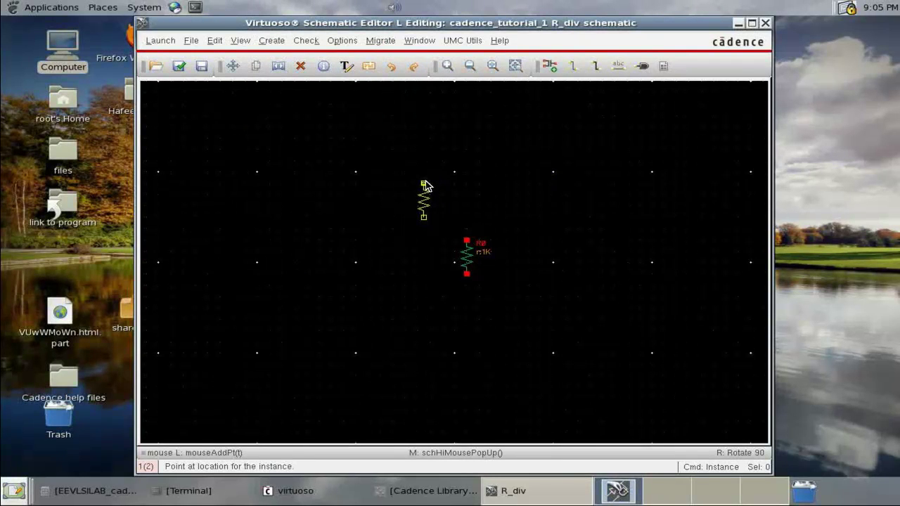
right_click(405, 177)
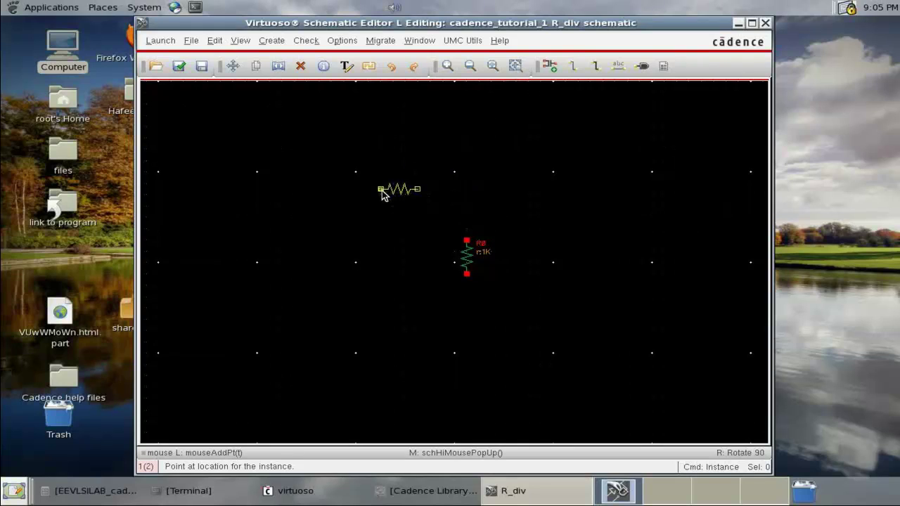
right_click(391, 191)
right_click(430, 192)
right_click(430, 192)
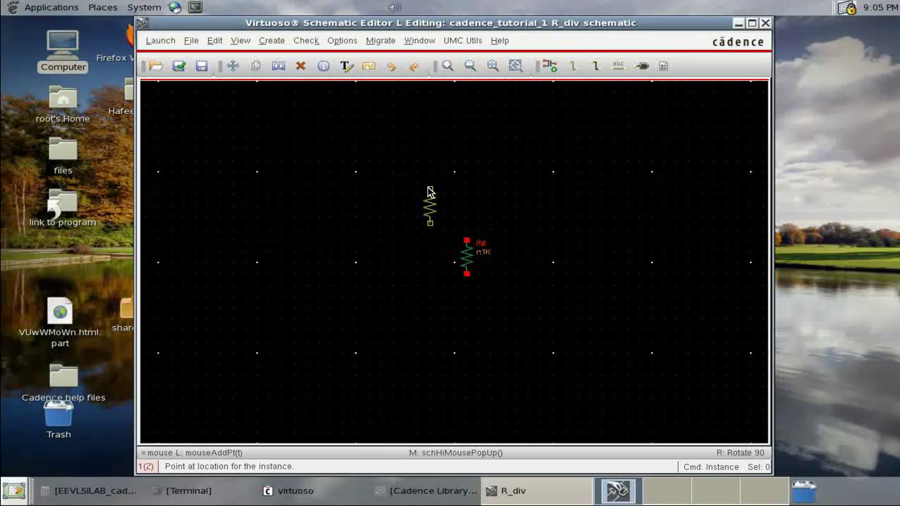
right_click(425, 191)
left_click(418, 195)
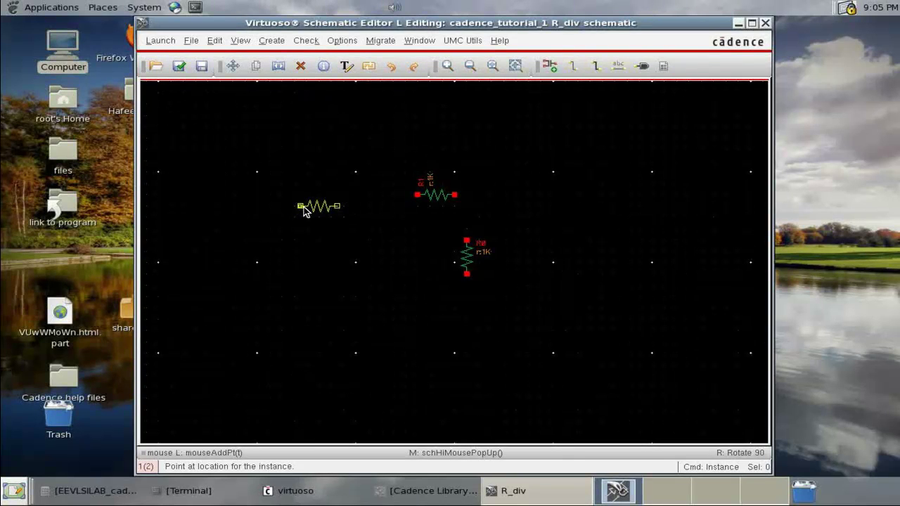
key("Escape")
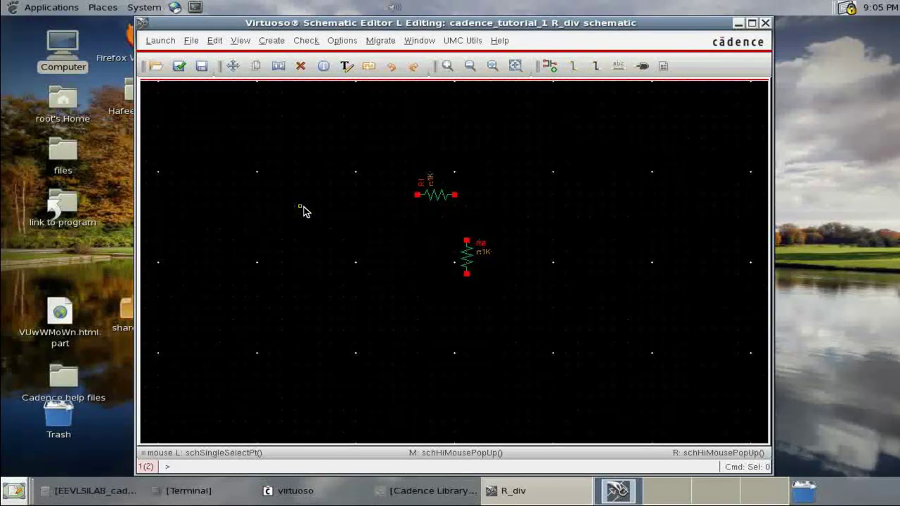
left_click(551, 66)
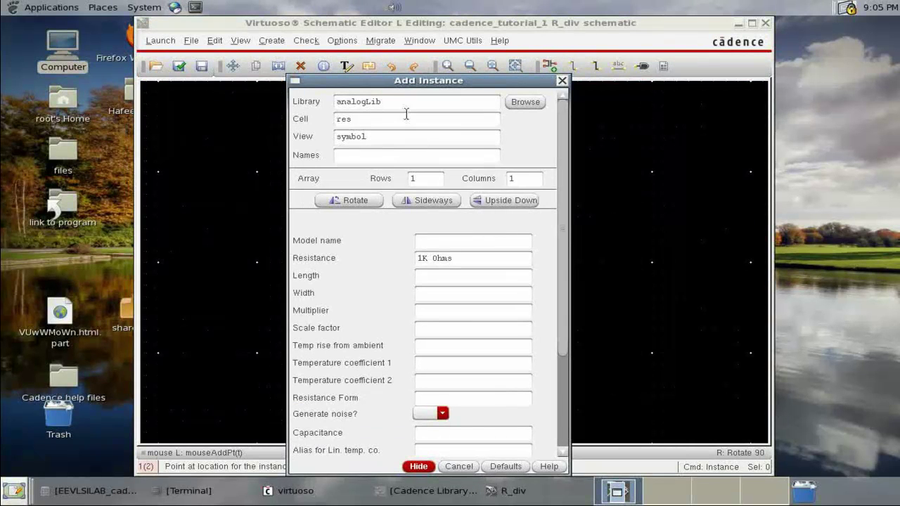
Choose the analogLib gnd symbol and place the ground below and left of the resistors
left_click(518, 104)
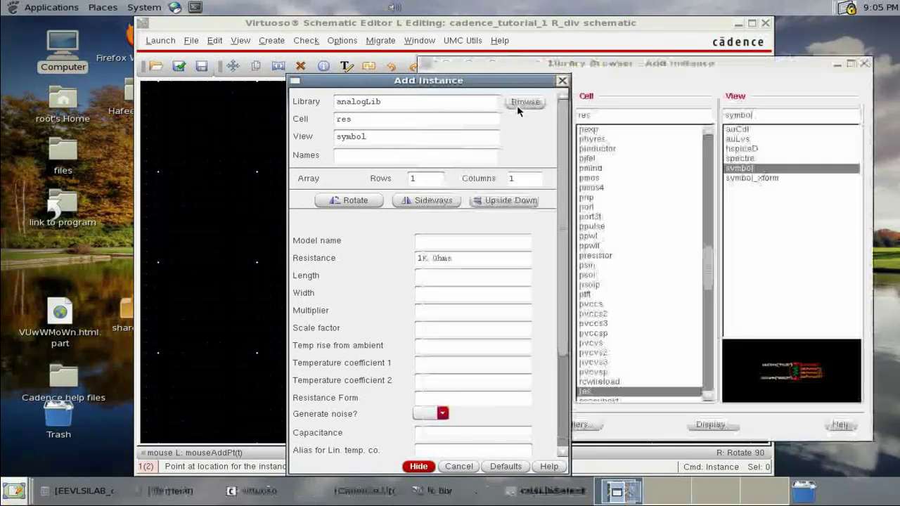
left_click(617, 68)
left_click_drag(617, 68, 517, 57)
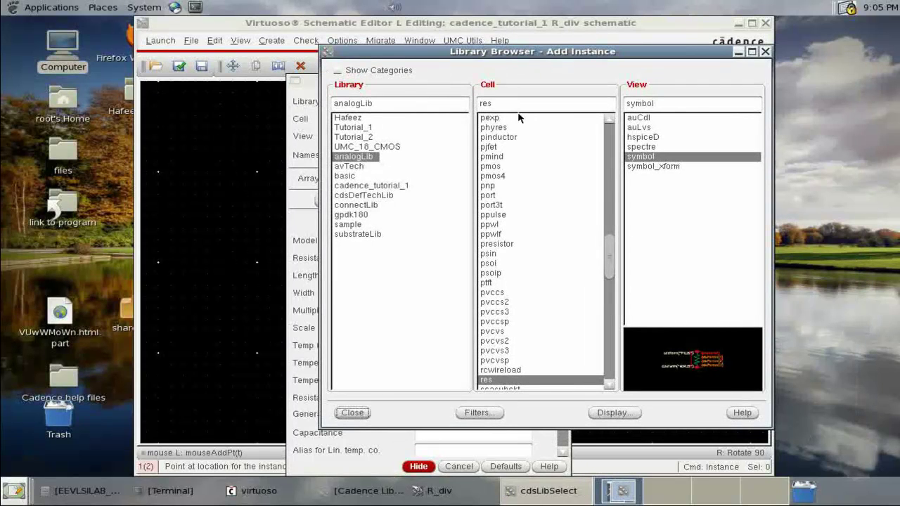
type("gnd")
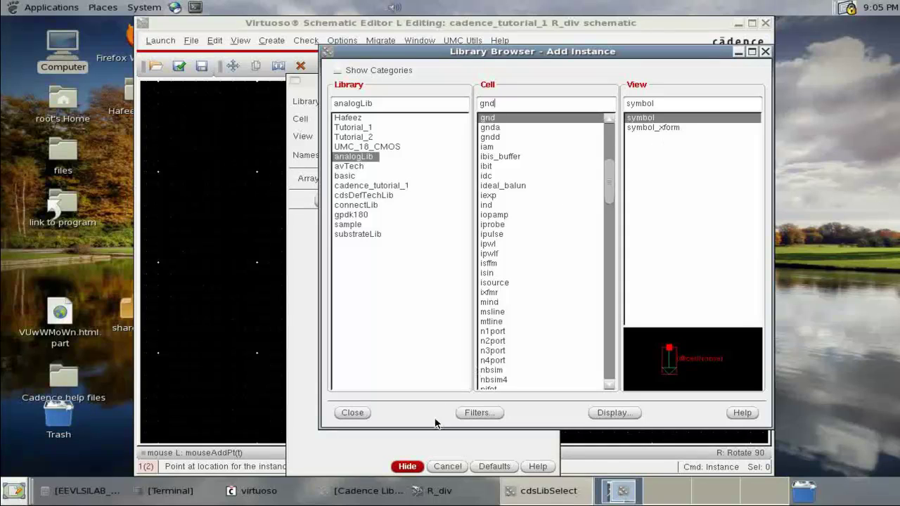
left_click(353, 413)
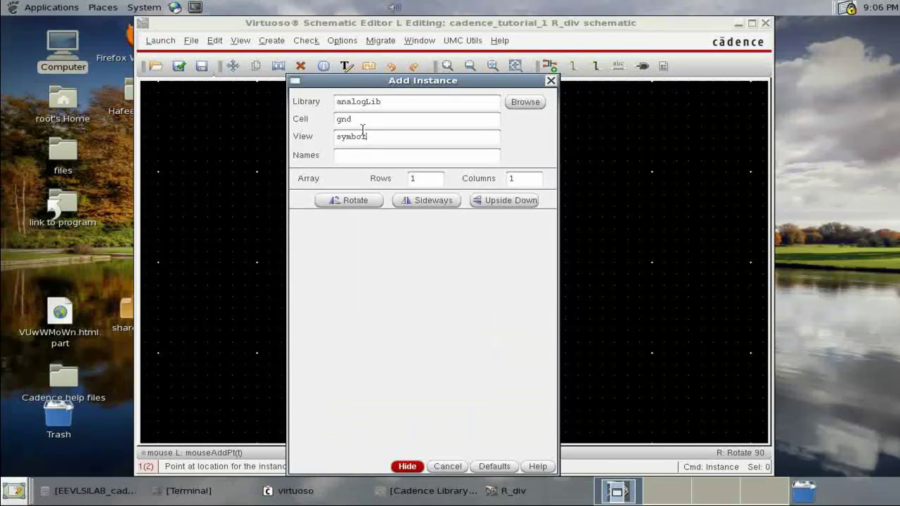
left_click(407, 466)
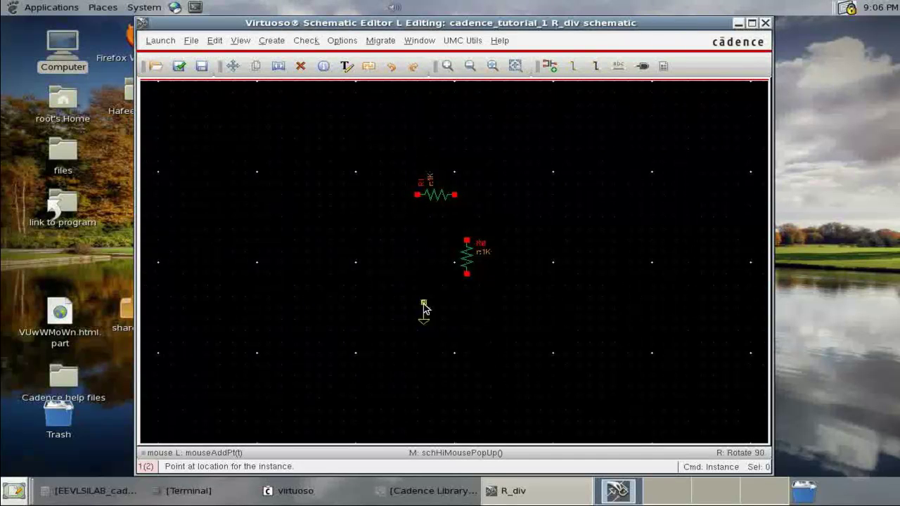
left_click(392, 307)
key("Escape")
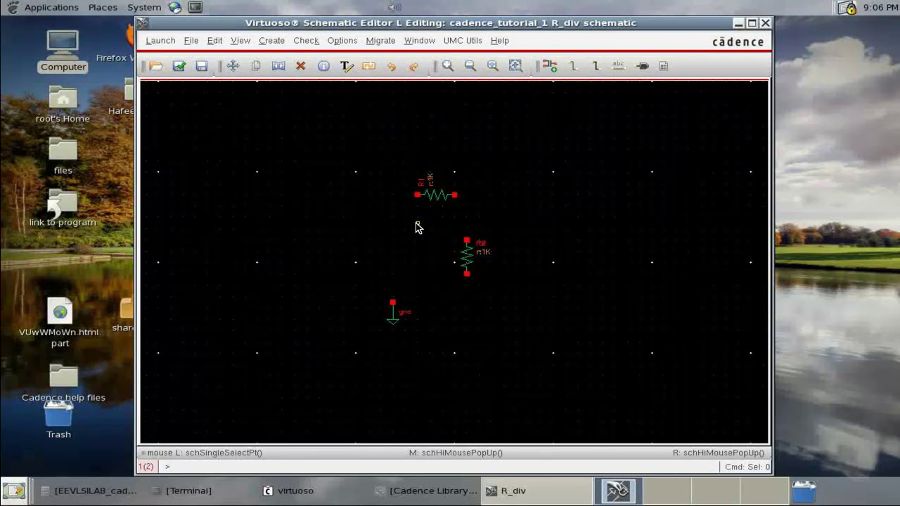
Choose analogLib vdc, set its DC voltage to 1 V, and place it left of the resistors
left_click(548, 65)
left_click(522, 102)
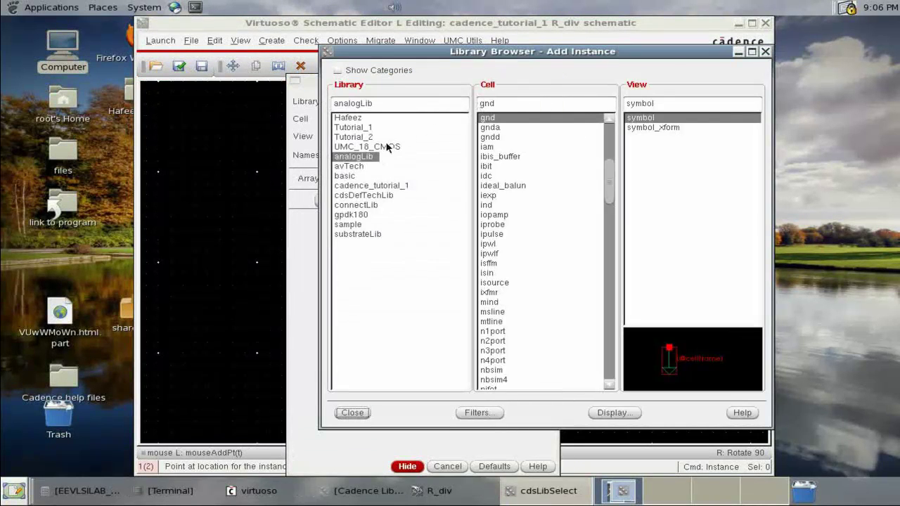
double_click(509, 104)
scroll(553, 168, "up", 4)
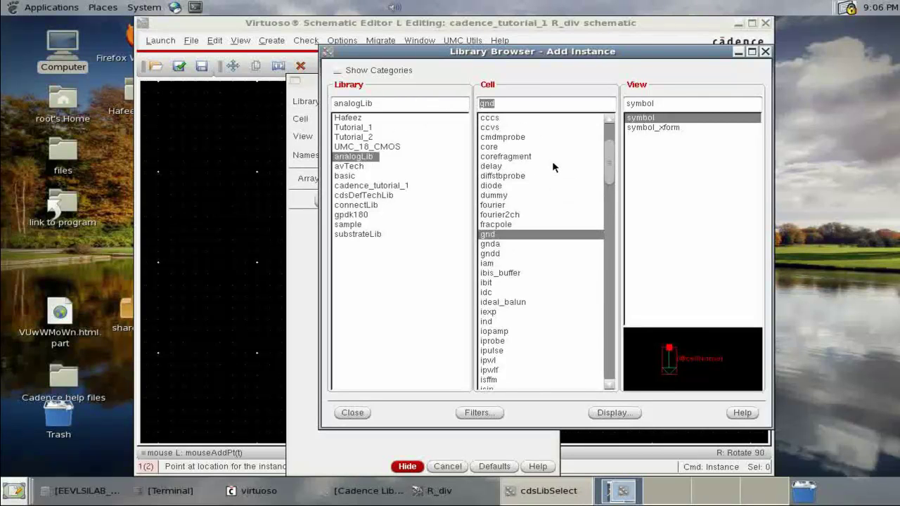
scroll(553, 167, "up", 5)
type("vdc")
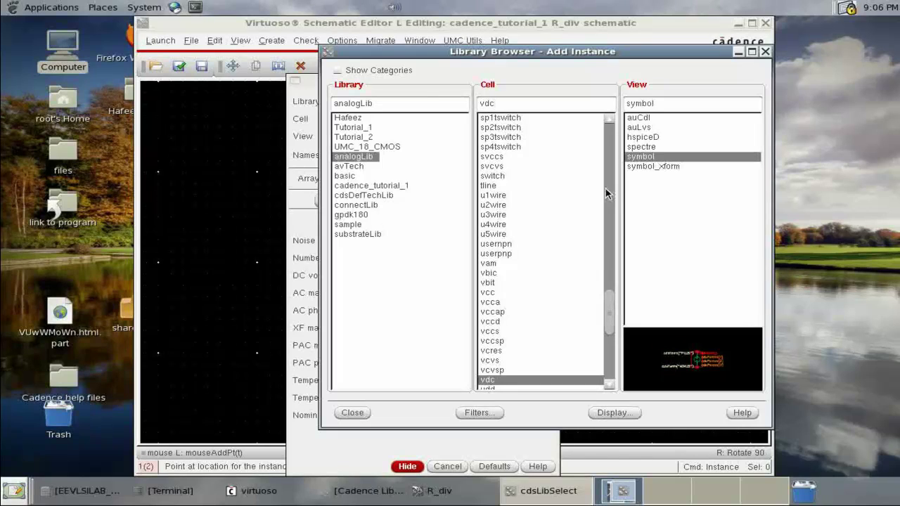
left_click(352, 413)
left_click(422, 276)
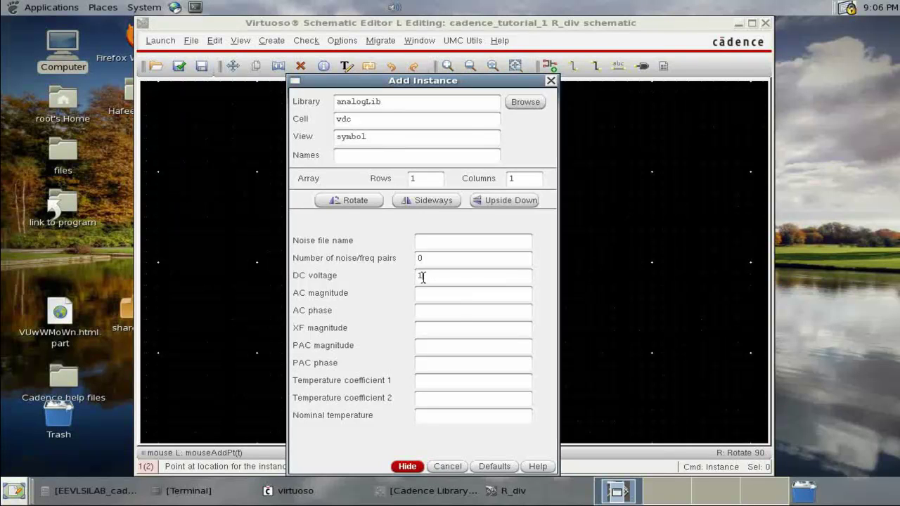
left_click(407, 466)
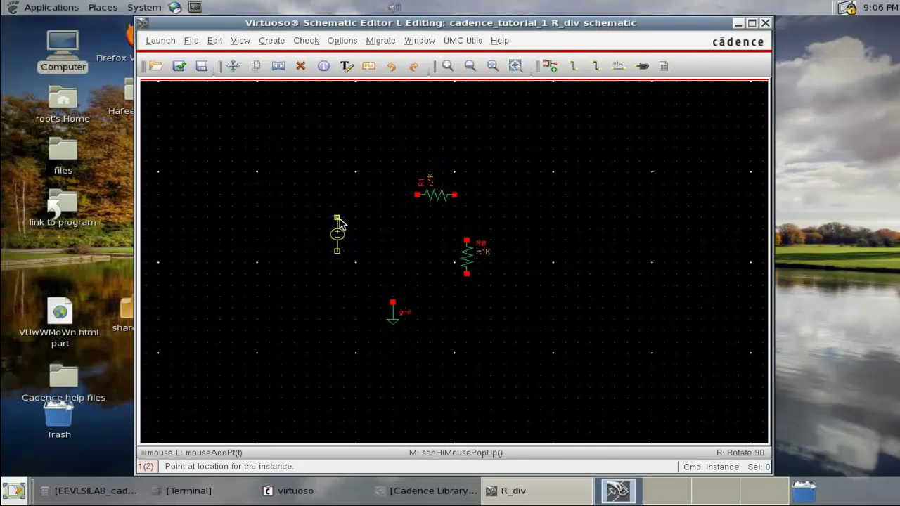
left_click(337, 224)
key("Escape")
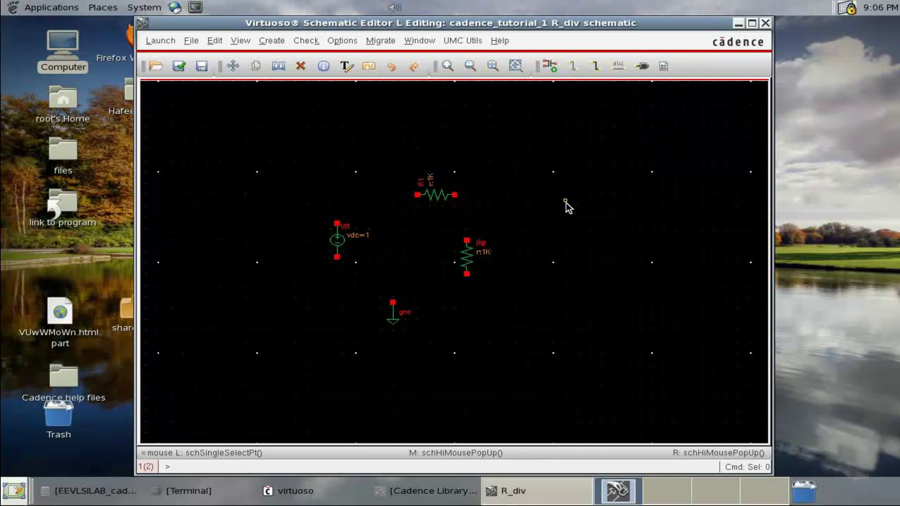
Draw wires from V0 top to R1, R1 to R0, R0 to gnd, and V0 bottom to ground
left_click(271, 40)
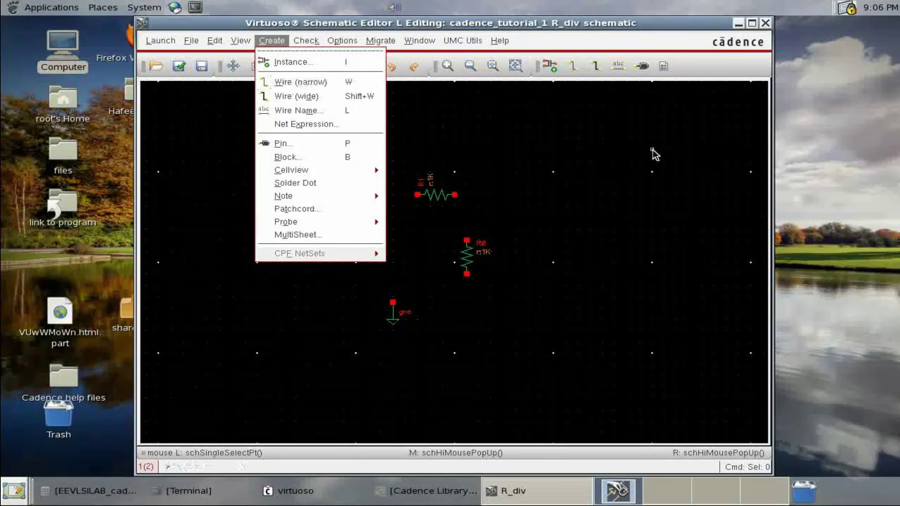
left_click(609, 43)
left_click(573, 66)
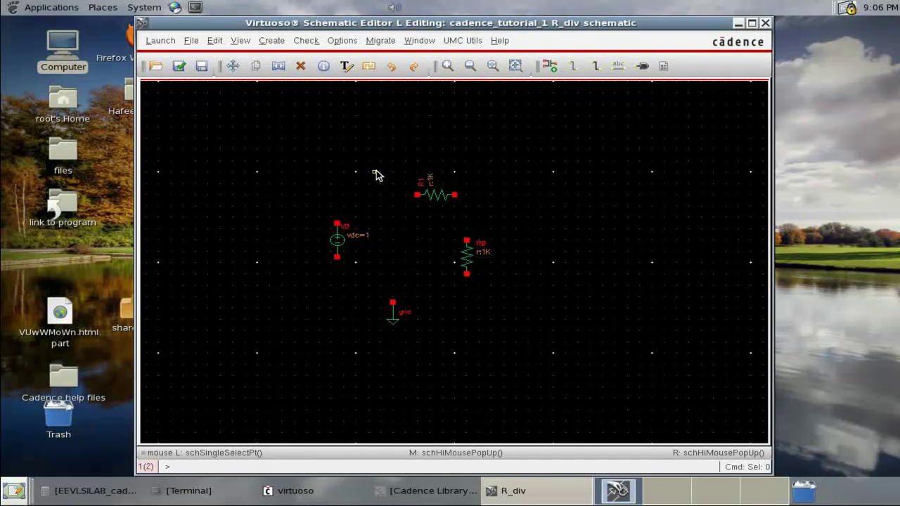
key("w")
left_click(336, 224)
left_click(417, 195)
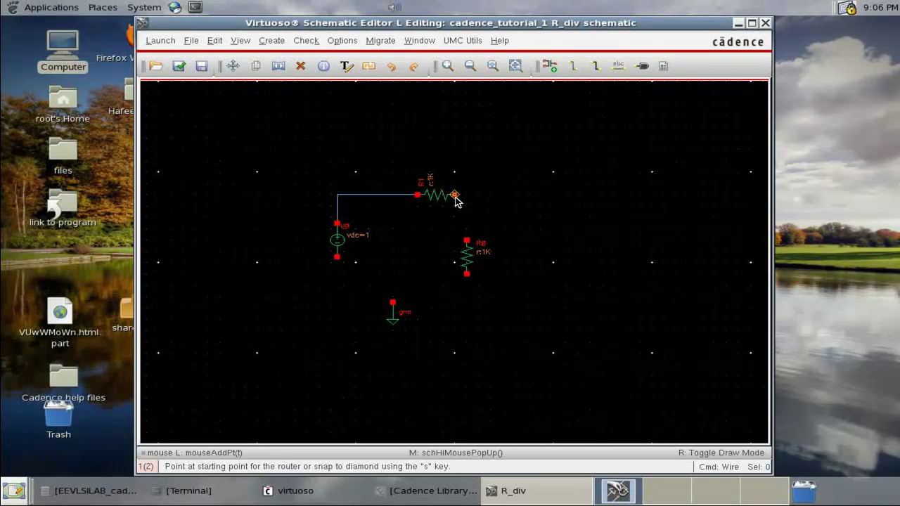
left_click(466, 241)
left_click(466, 274)
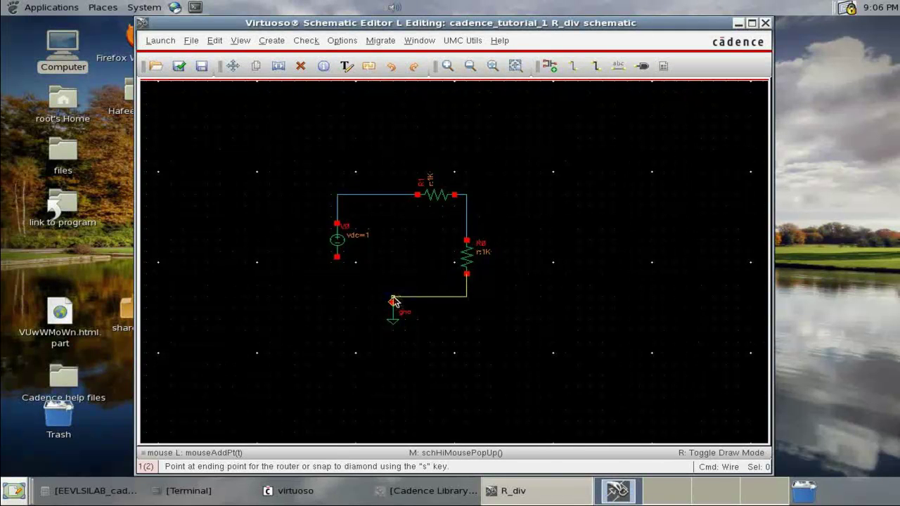
left_click(393, 302)
left_click(337, 257)
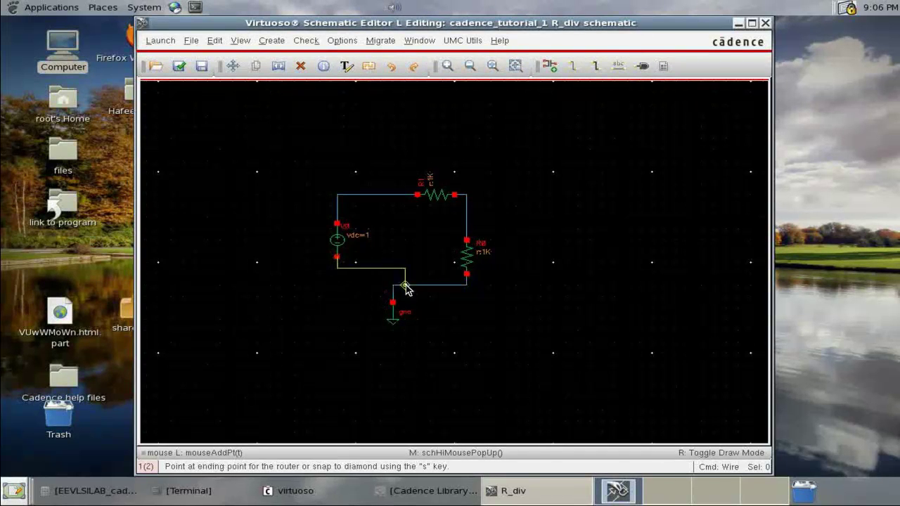
left_click(392, 286)
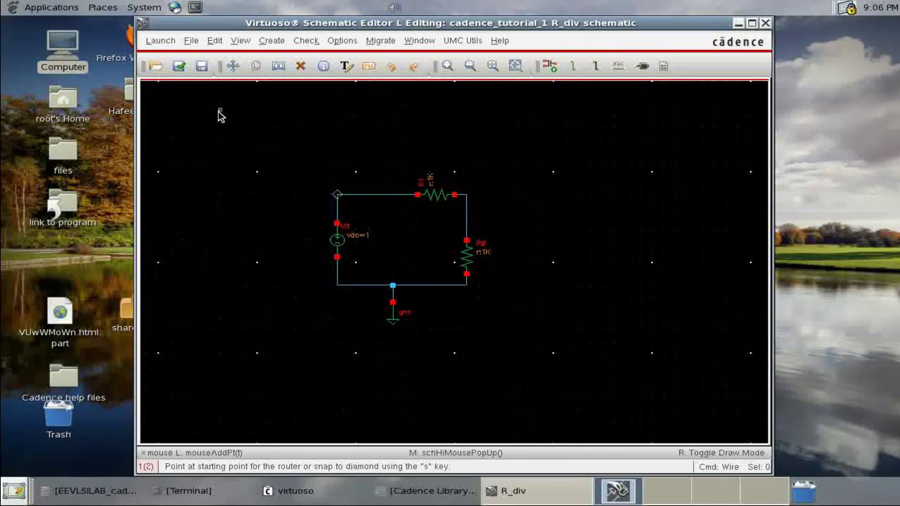
Run Check and Save on the wired R_div schematic and cancel the leftover stray wire
left_click(179, 66)
left_click(190, 41)
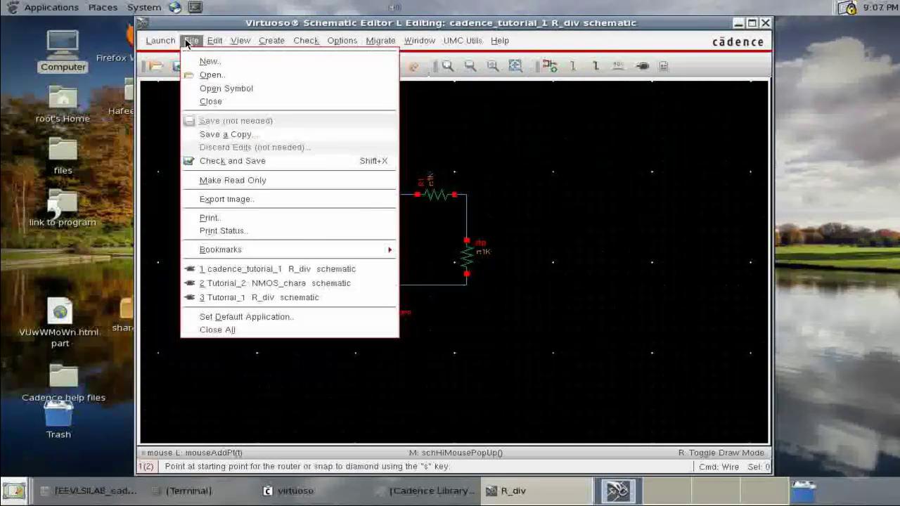
left_click(230, 159)
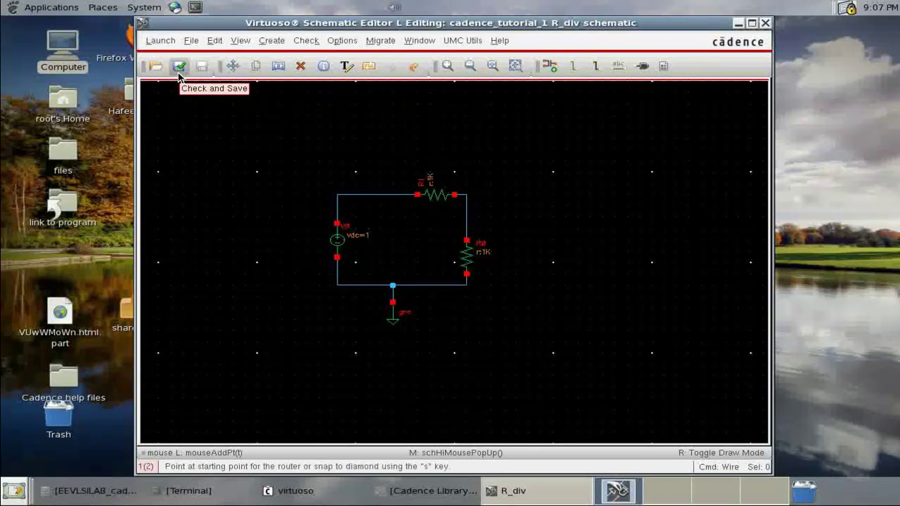
left_click(210, 42)
mouse_move(191, 41)
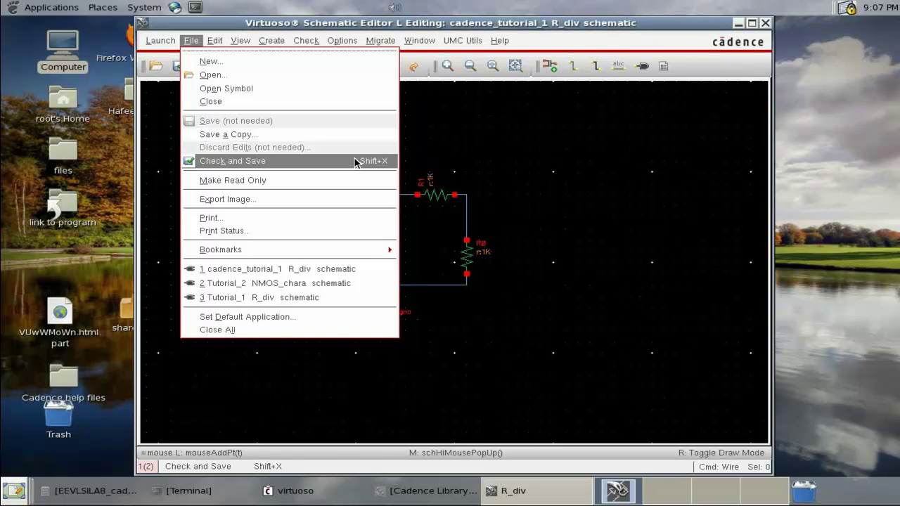
left_click(376, 164)
left_click(376, 164)
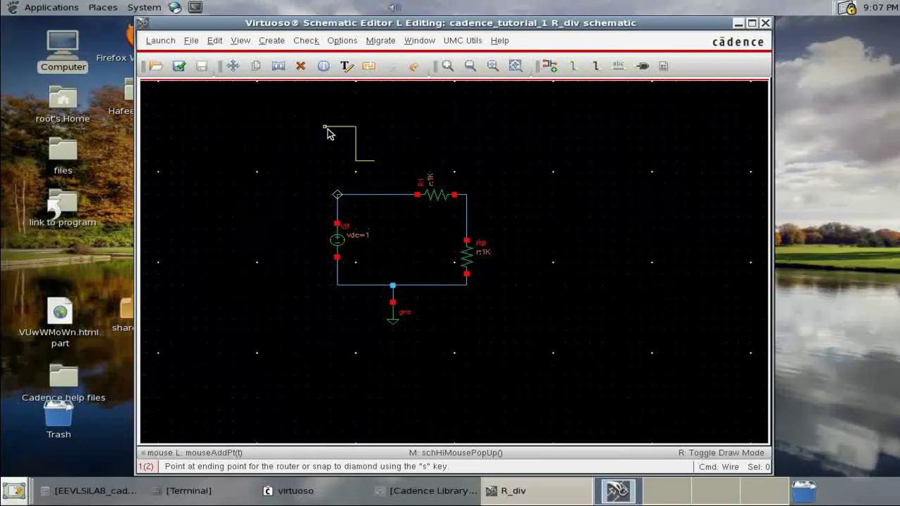
key("Escape")
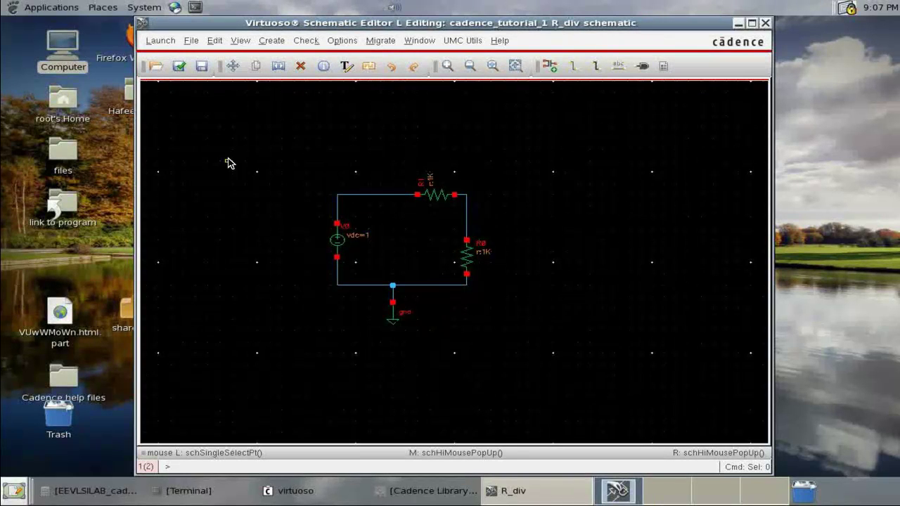
left_click(169, 41)
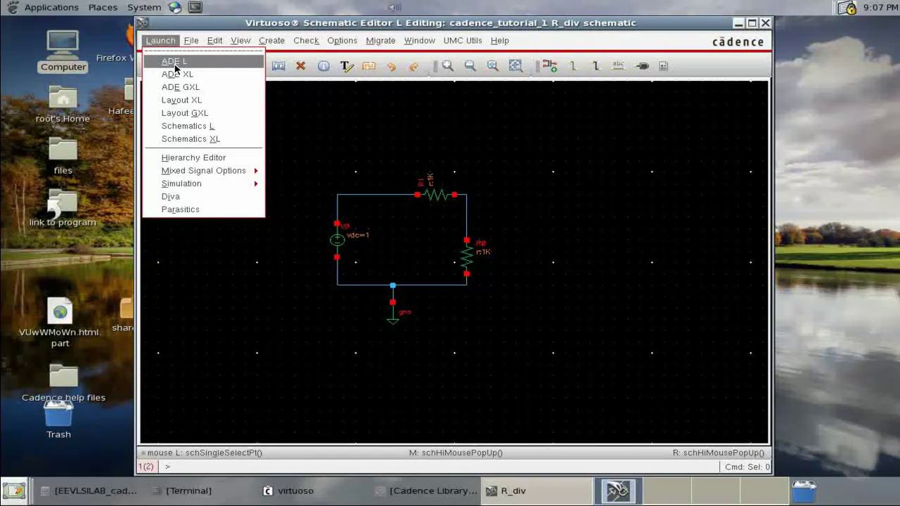
Launch ADE L for the R_div schematic and place its window over the schematic
left_click(175, 63)
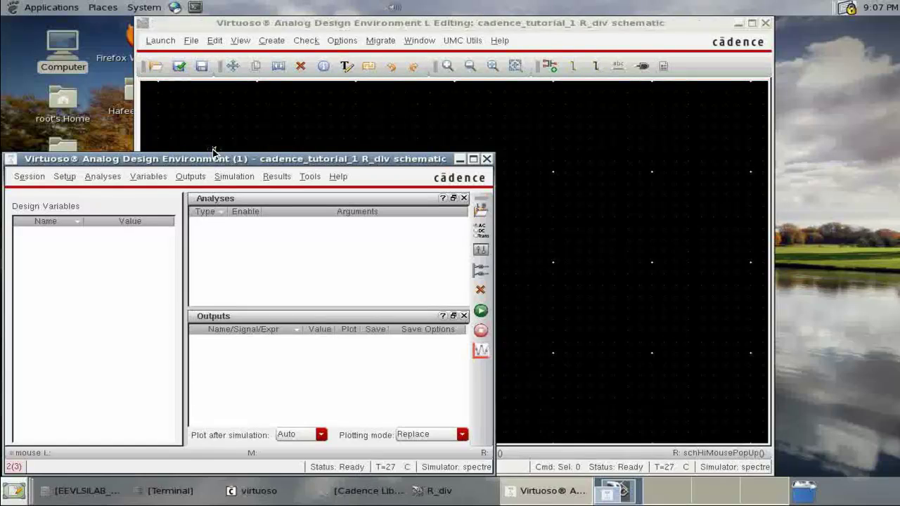
left_click_drag(222, 158, 402, 96)
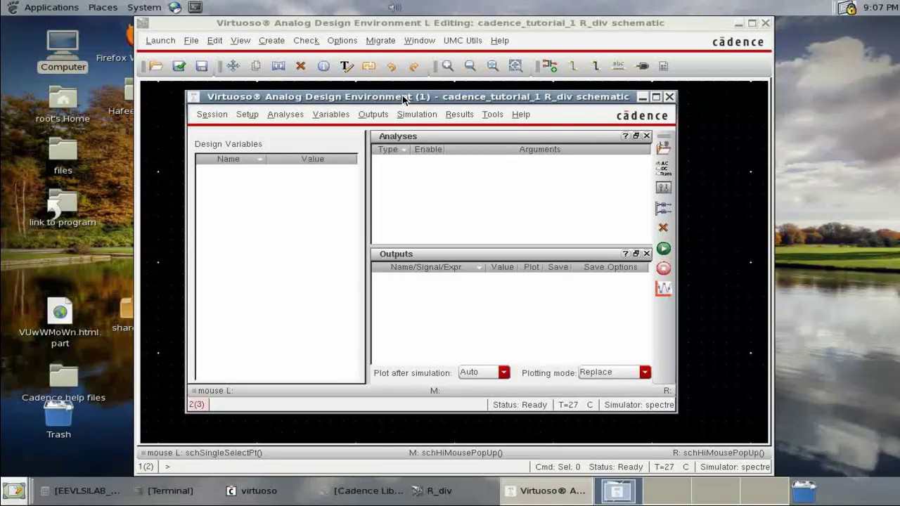
left_click(246, 113)
mouse_move(285, 114)
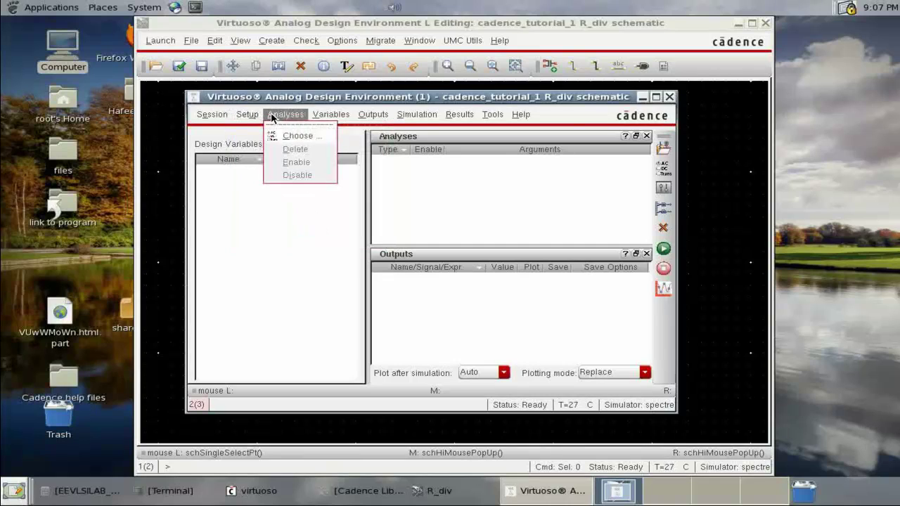
mouse_move(418, 115)
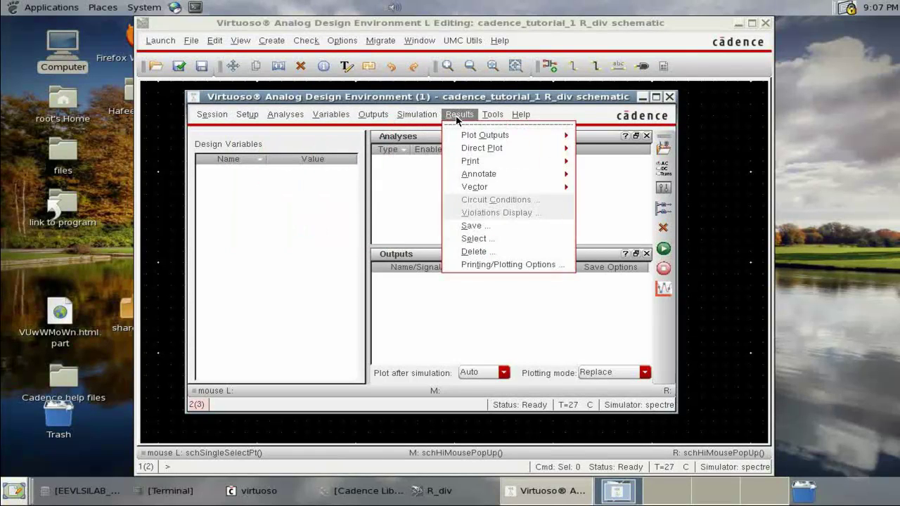
left_click(581, 208)
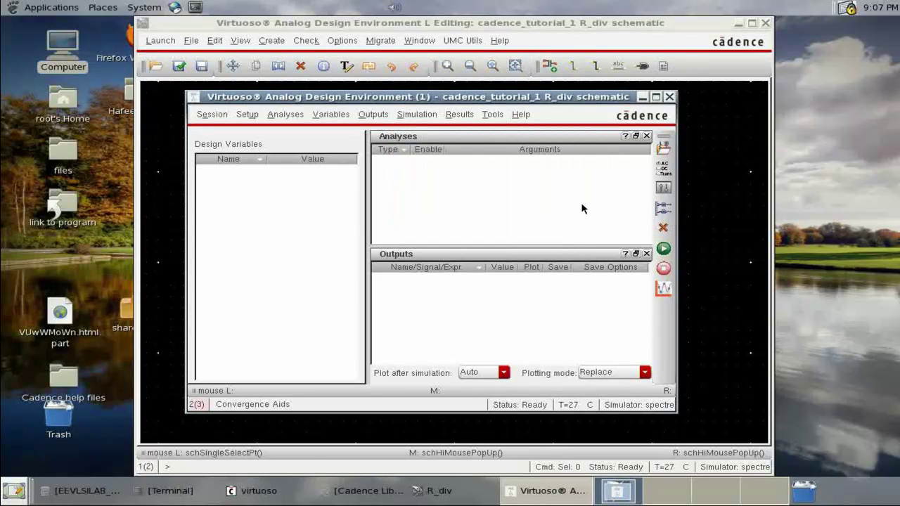
left_click(293, 120)
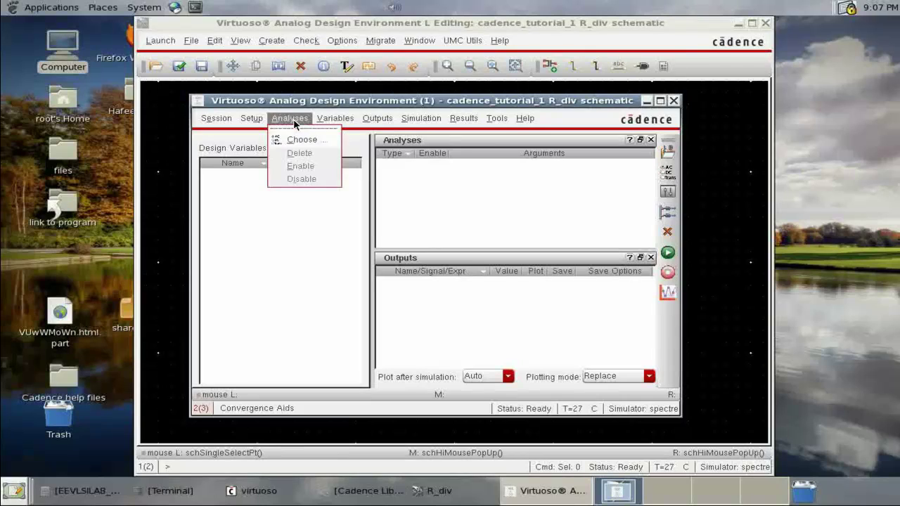
Add an enabled tran analysis with stop time 1, then reopen the form to verify it
left_click(309, 139)
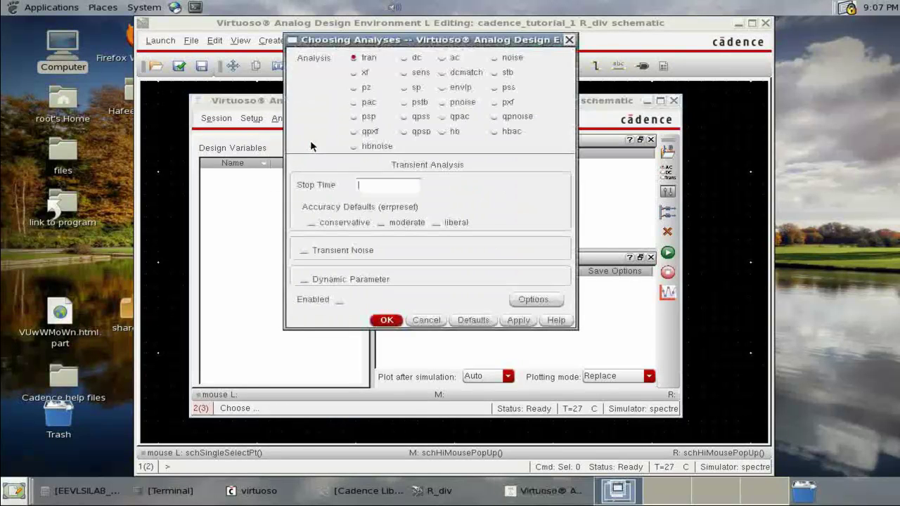
left_click_drag(397, 40, 397, 65)
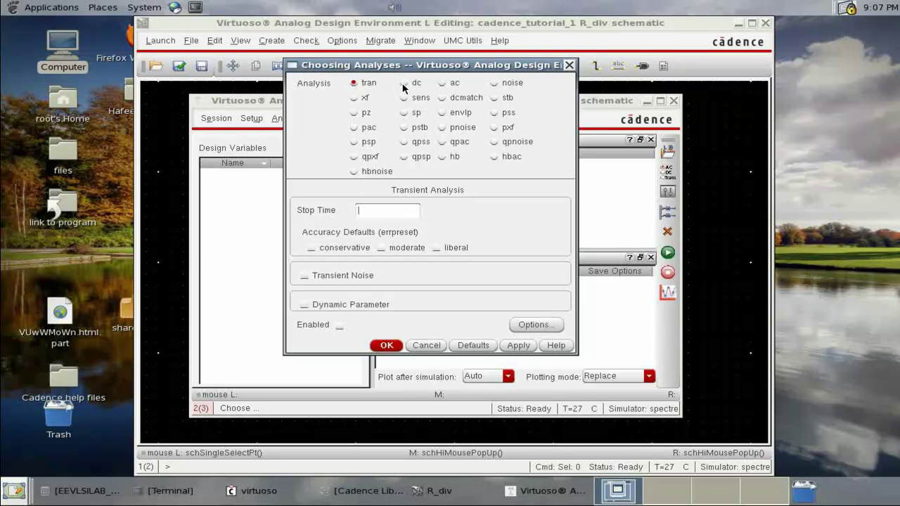
left_click(403, 83)
left_click(442, 83)
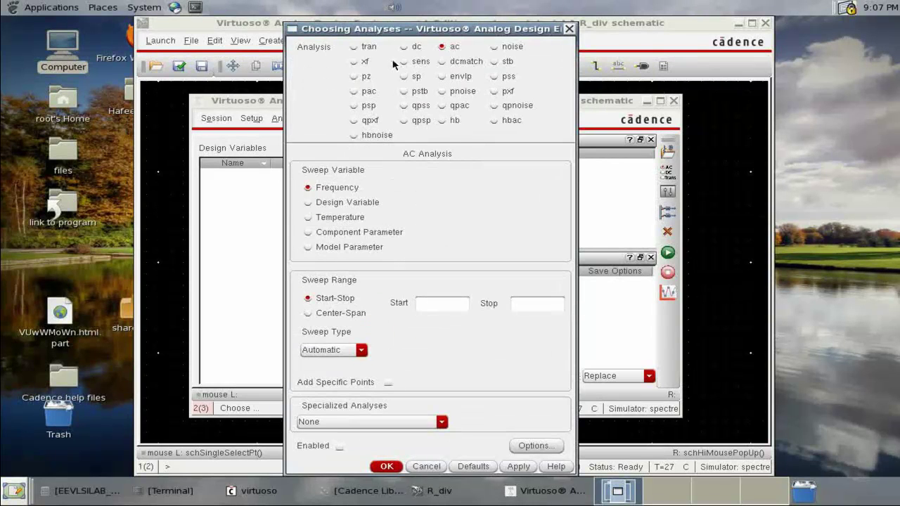
left_click(366, 51)
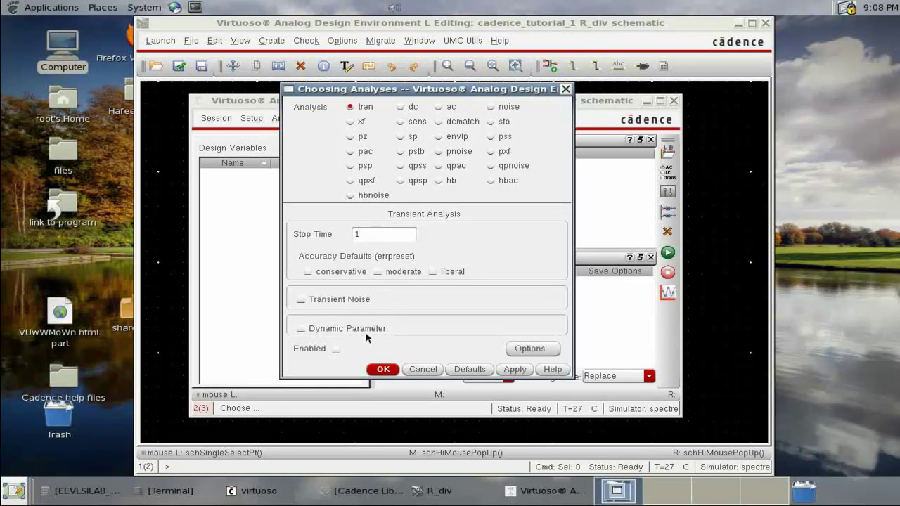
left_click(336, 348)
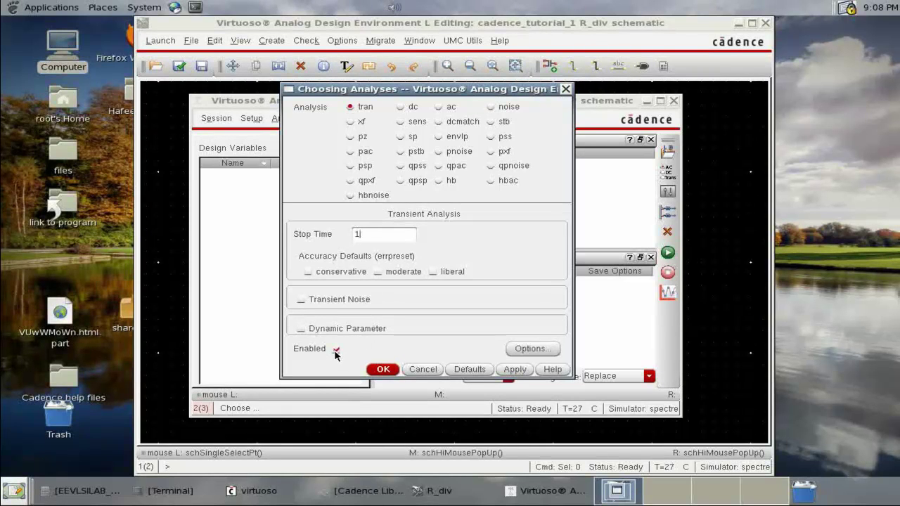
left_click(383, 369)
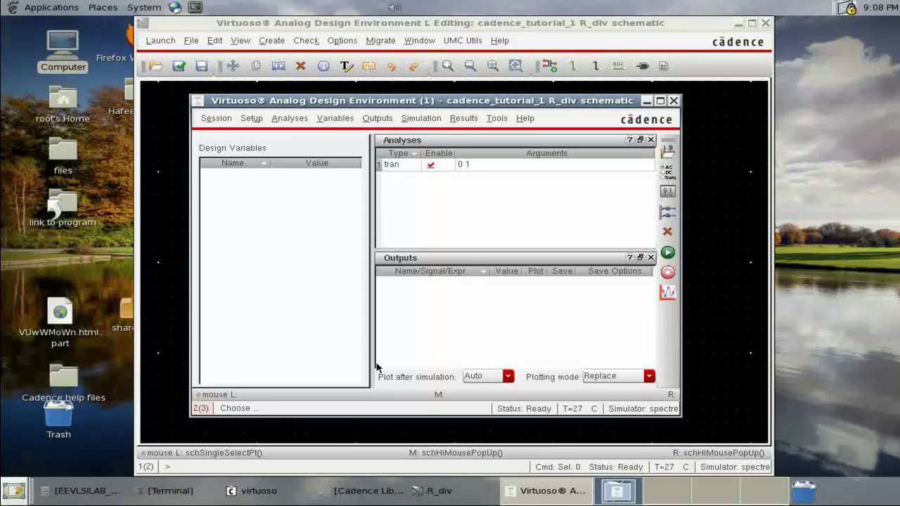
left_click(669, 174)
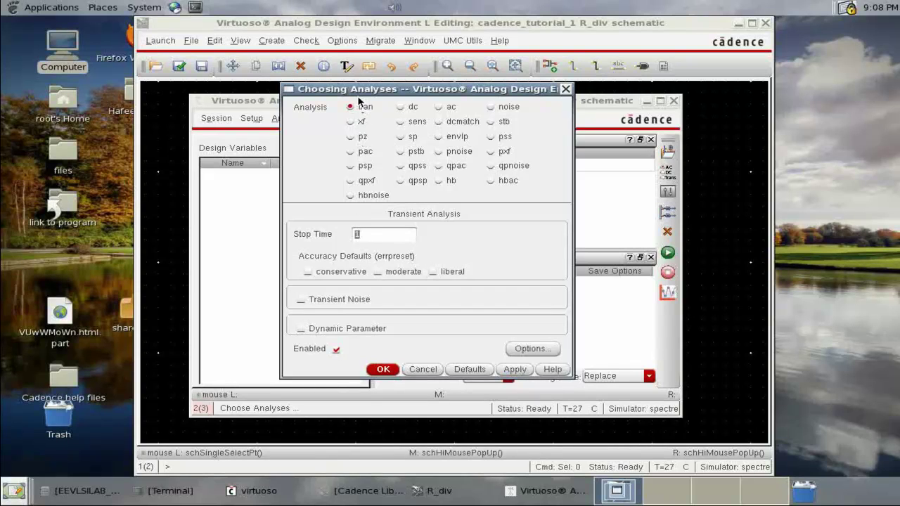
left_click(383, 369)
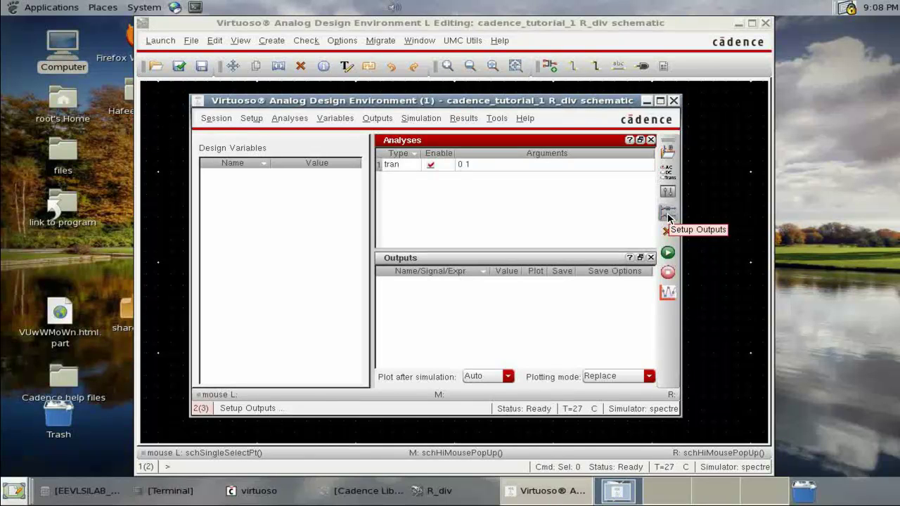
Minimize ADE L and name the top wire of the divider 'in'
left_click(646, 101)
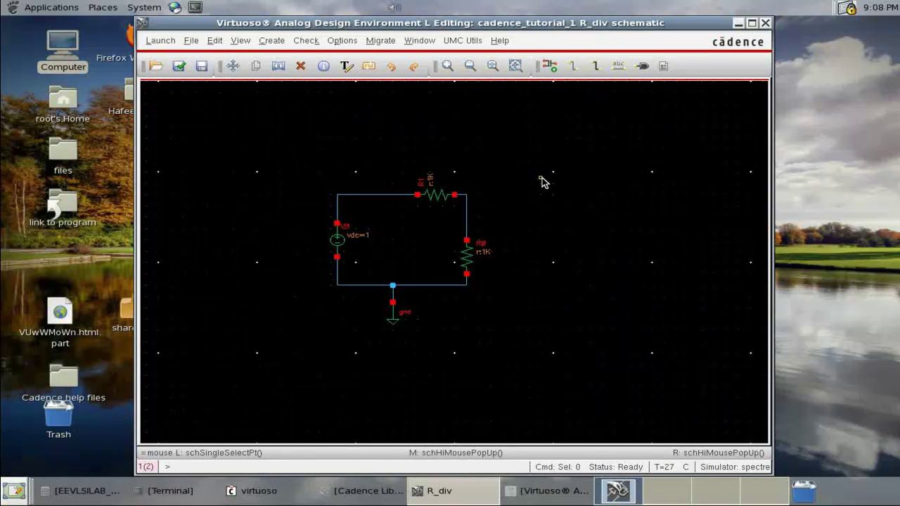
left_click(574, 73)
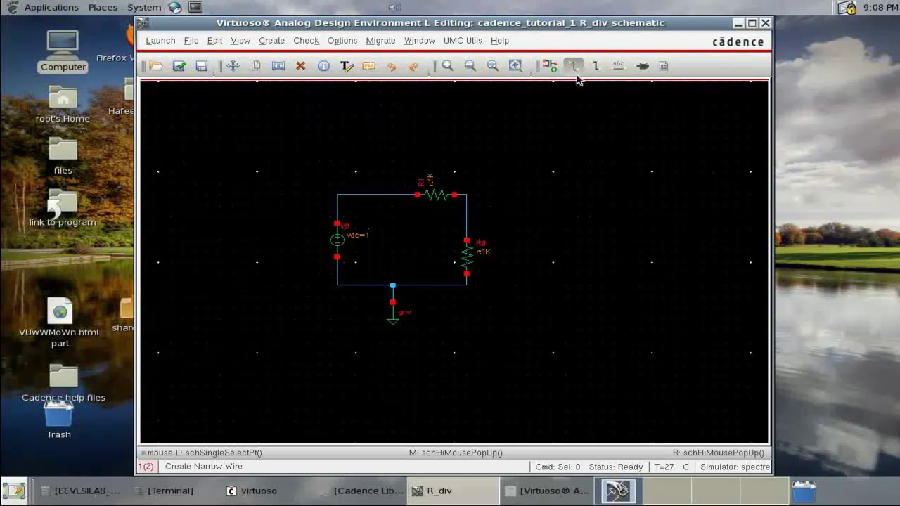
left_click(618, 66)
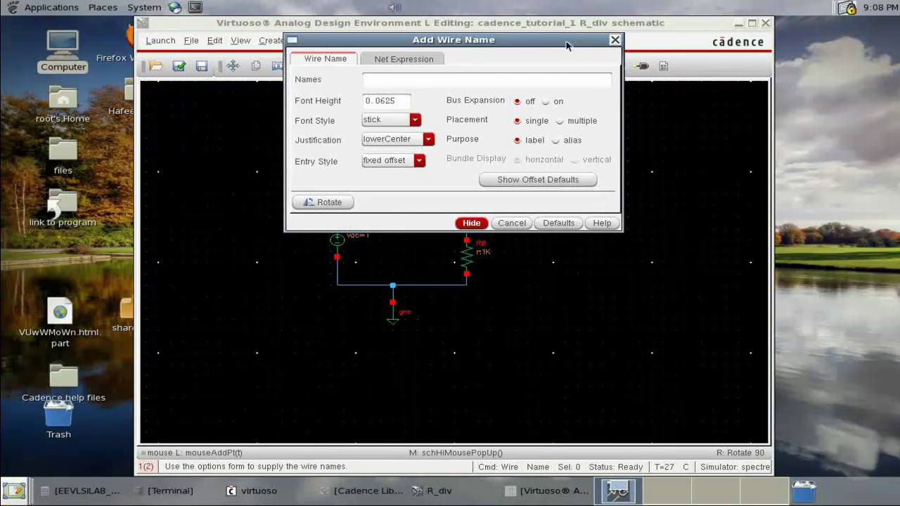
left_click_drag(543, 46, 528, 127)
left_click(601, 120)
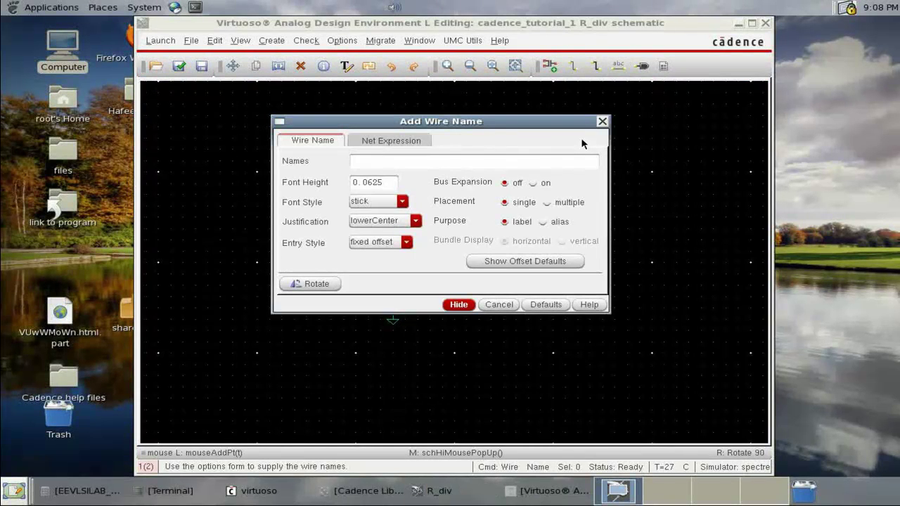
type("i")
left_click(383, 202)
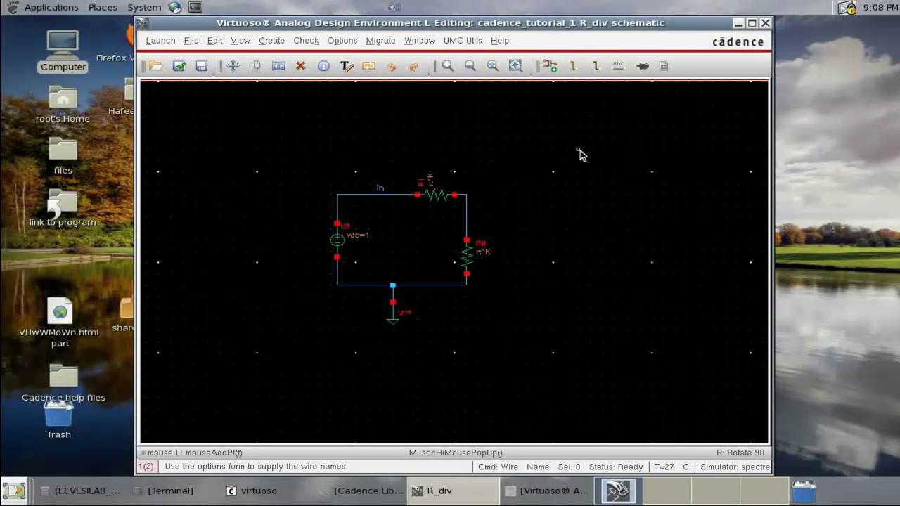
Label the right-hand wire 'out' vertically, check and save, and restore ADE L
left_click(618, 67)
type("out")
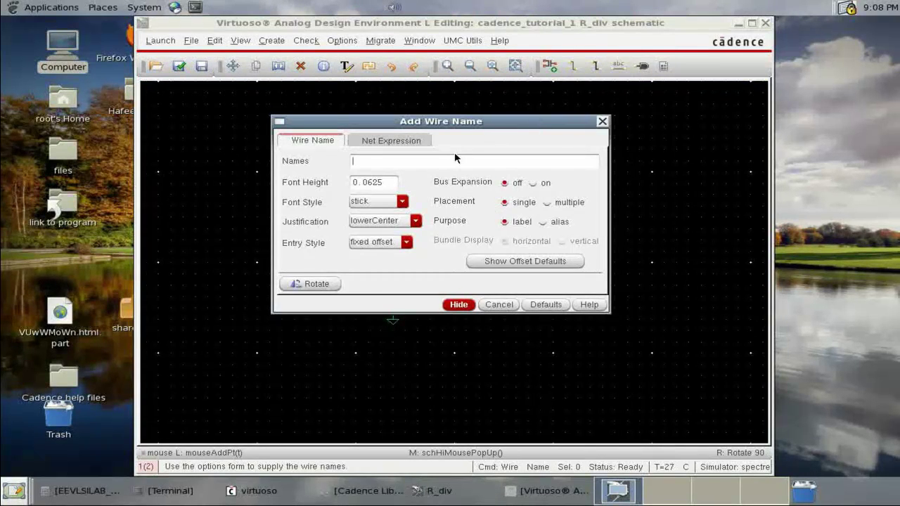
left_click(458, 304)
right_click(464, 218)
left_click(466, 215)
left_click(180, 66)
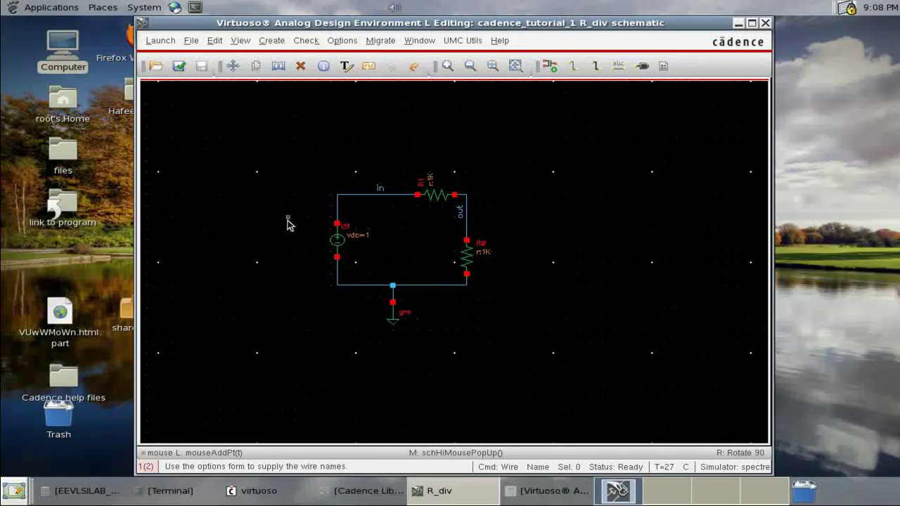
left_click(546, 491)
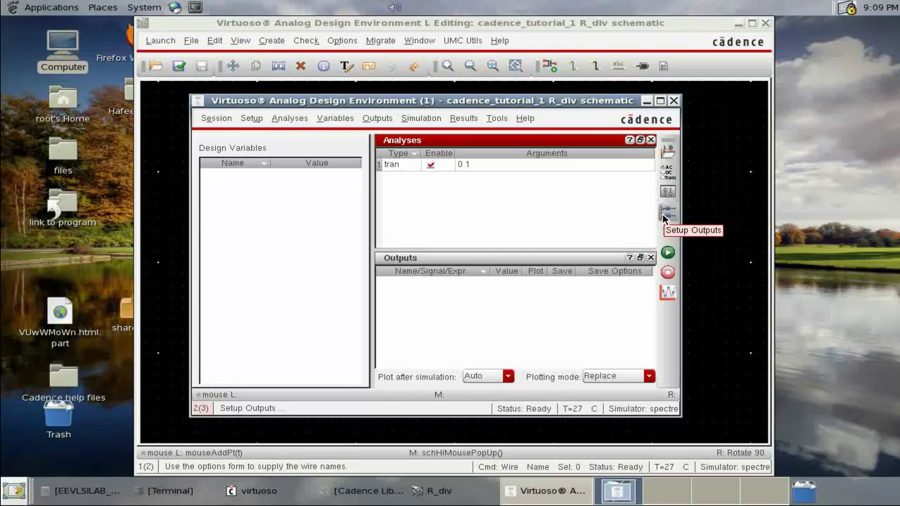
Select the in and out nets on the schematic as outputs and mark both for plotting
left_click(383, 120)
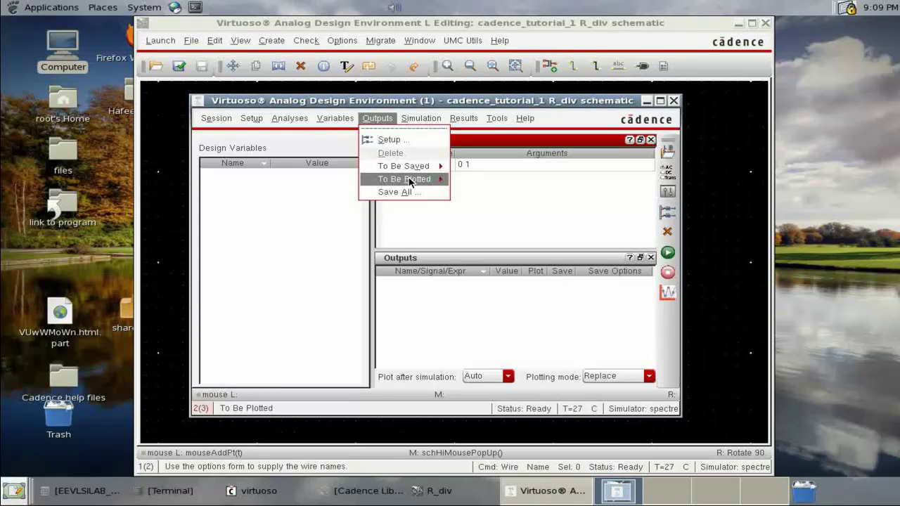
mouse_move(418, 180)
left_click(487, 194)
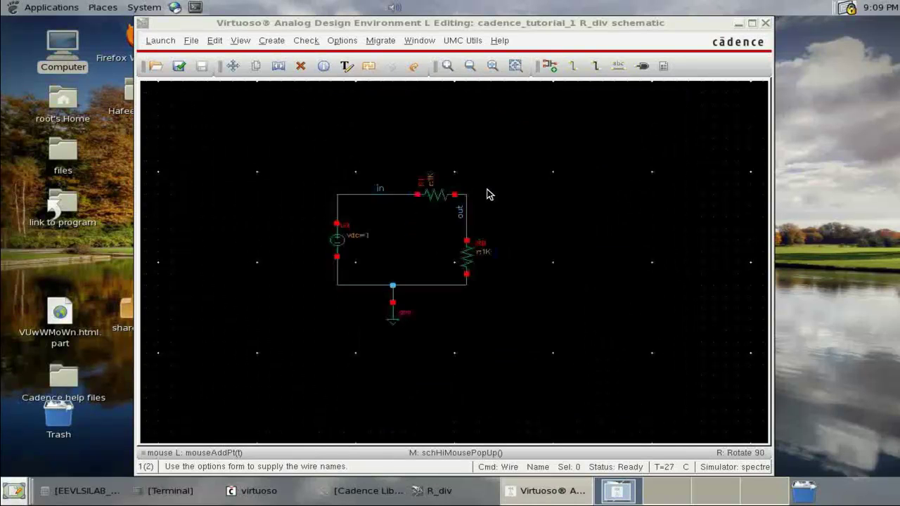
left_click(395, 197)
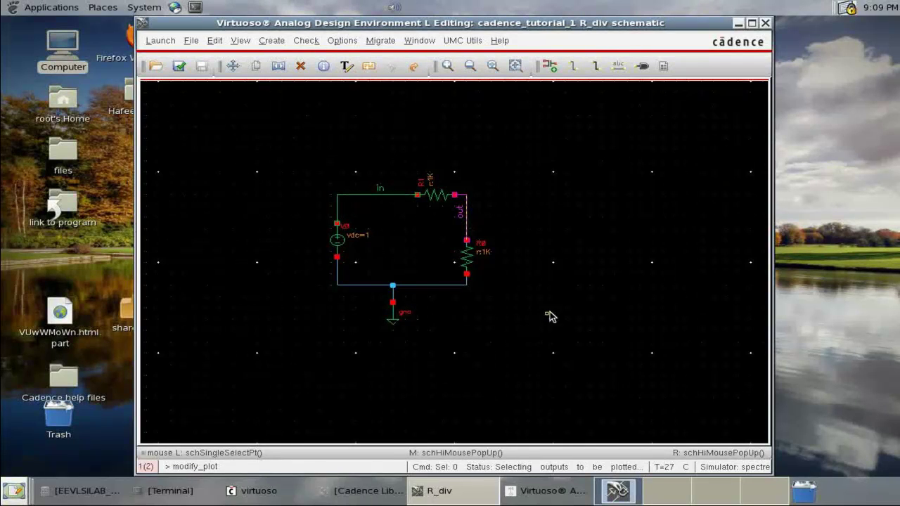
left_click(548, 490)
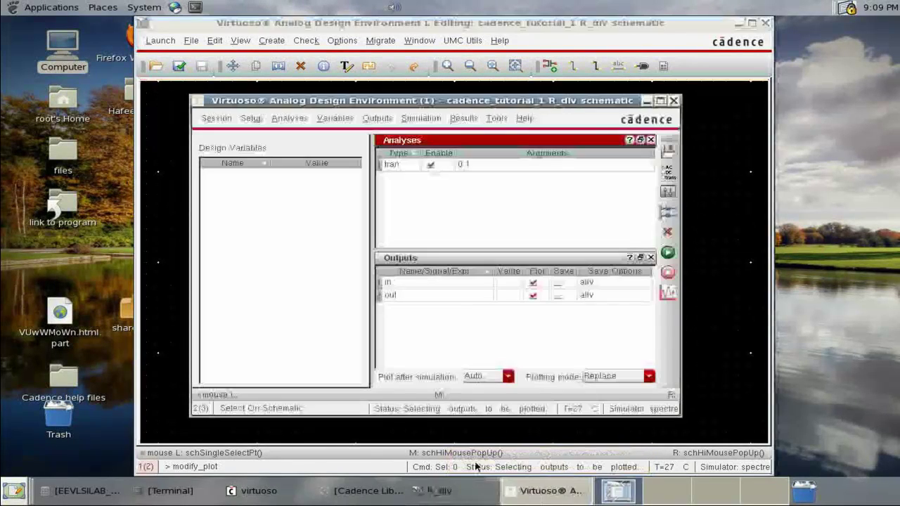
left_click(424, 284)
left_click(425, 295)
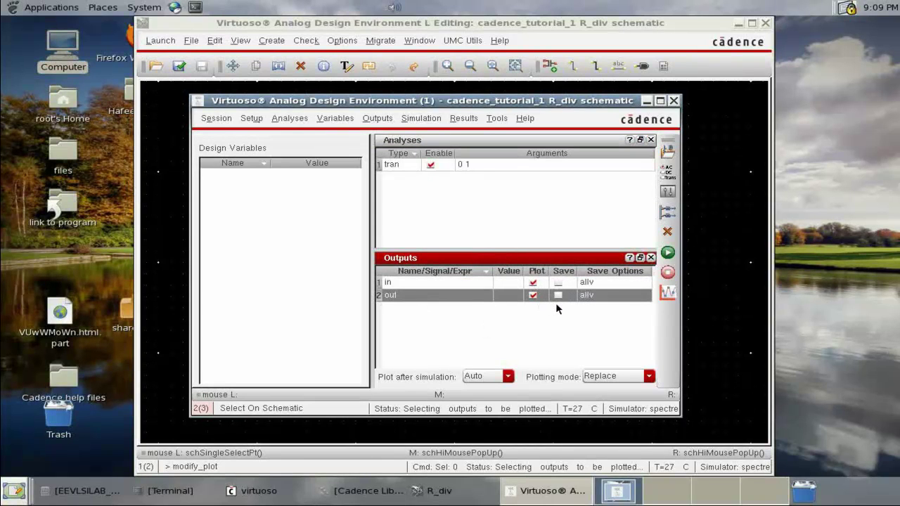
left_click_drag(599, 106, 603, 99)
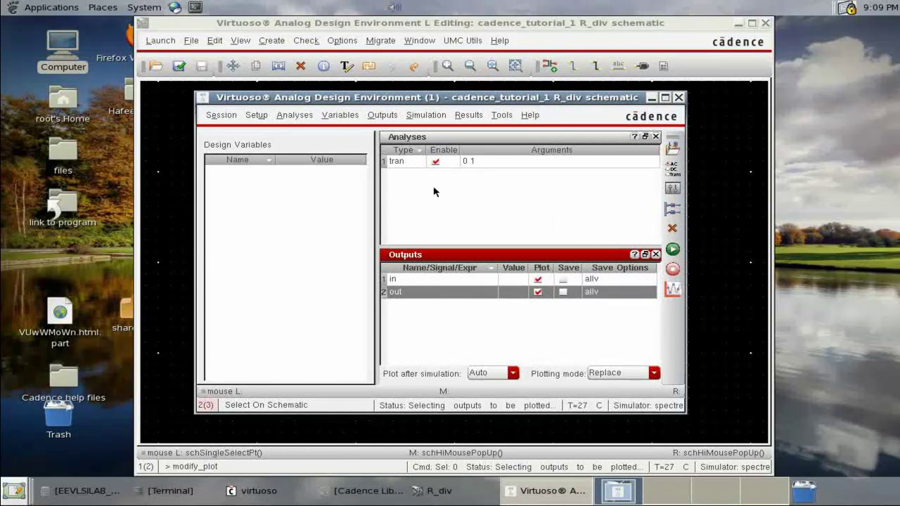
left_click(430, 116)
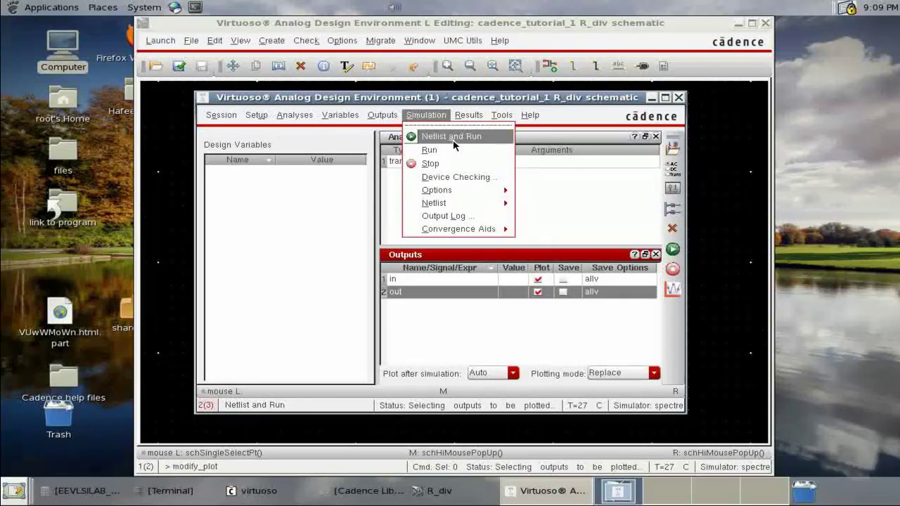
Netlist and run the transient simulation, then select the /in and /out traces
left_click(565, 212)
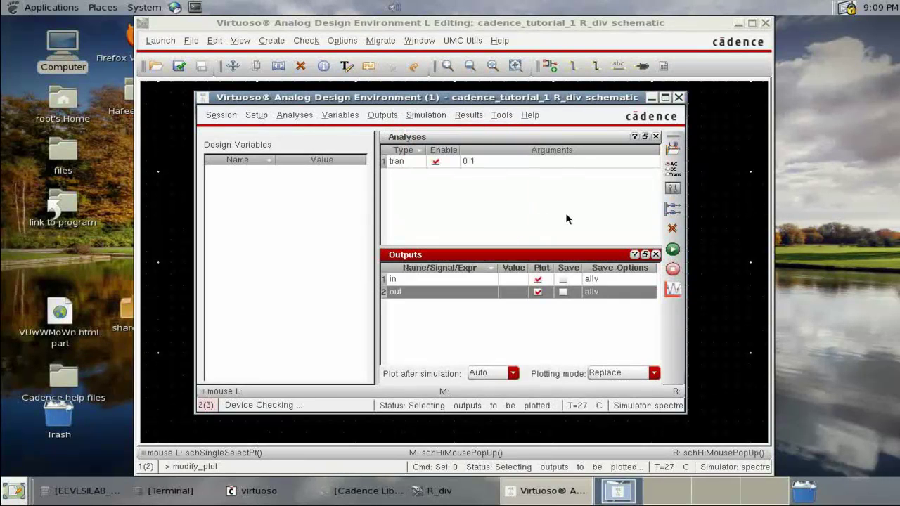
left_click(673, 250)
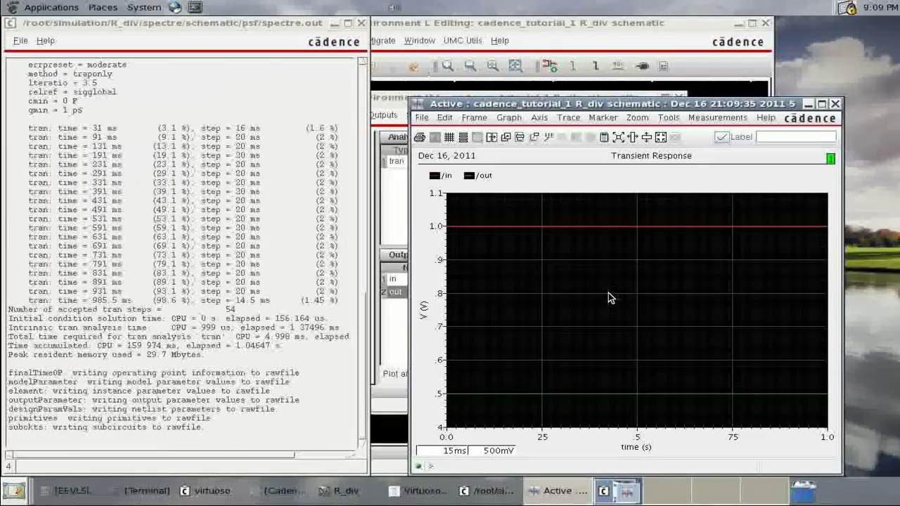
left_click(434, 175)
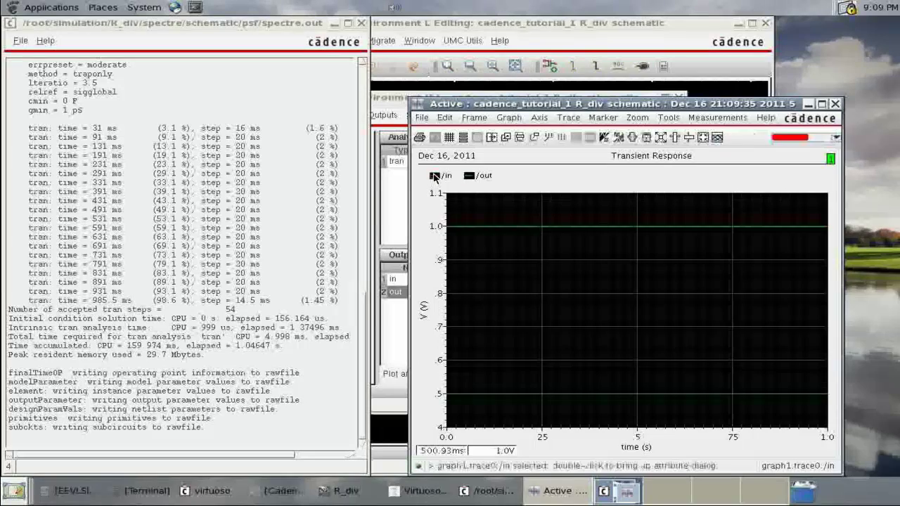
left_click(469, 177)
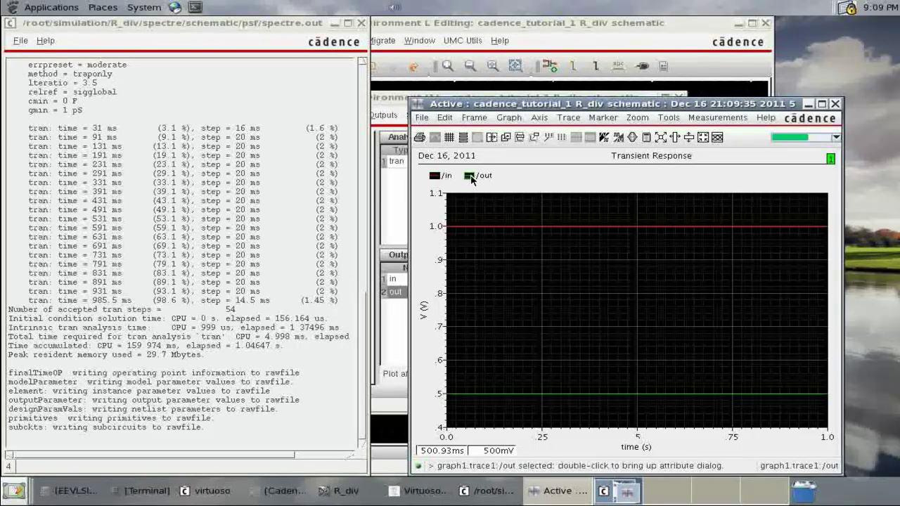
Split /in (1 V) and /out (500 mV) into separate strips and minimize the waveform window
left_click_drag(672, 104, 482, 57)
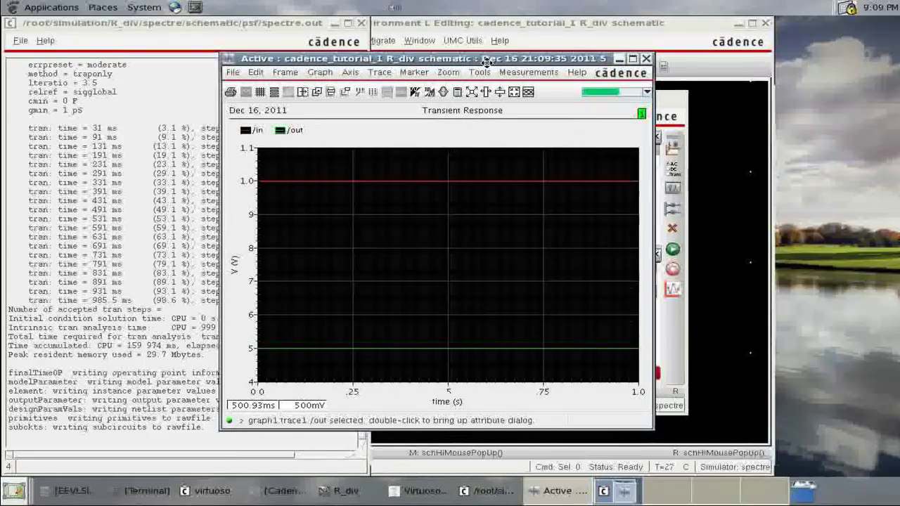
left_click(274, 92)
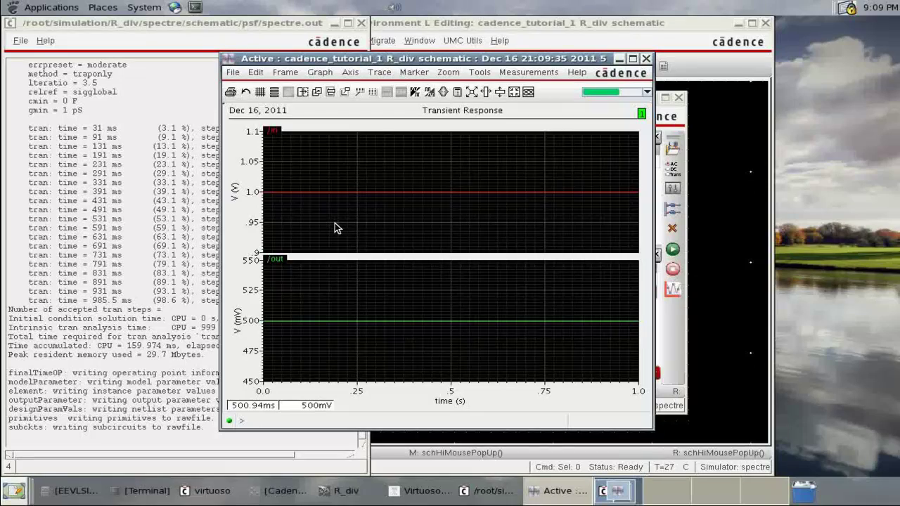
left_click(759, 222)
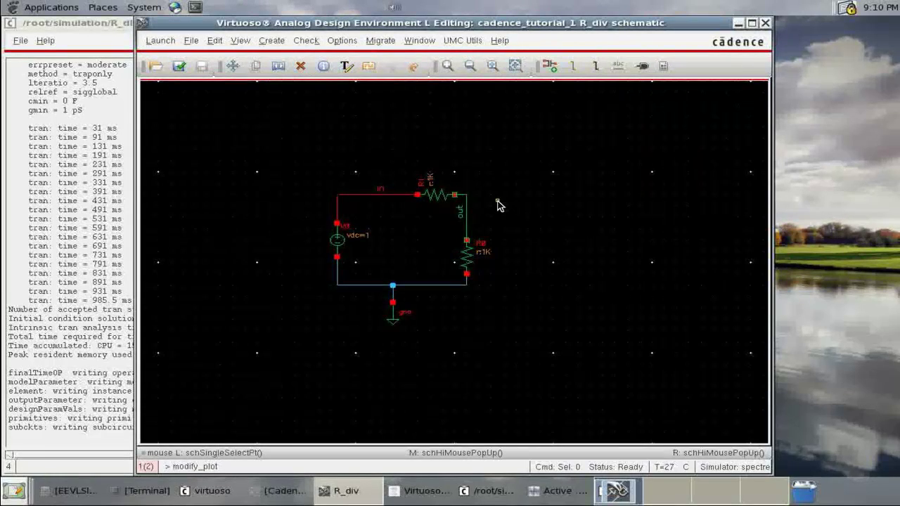
left_click(560, 493)
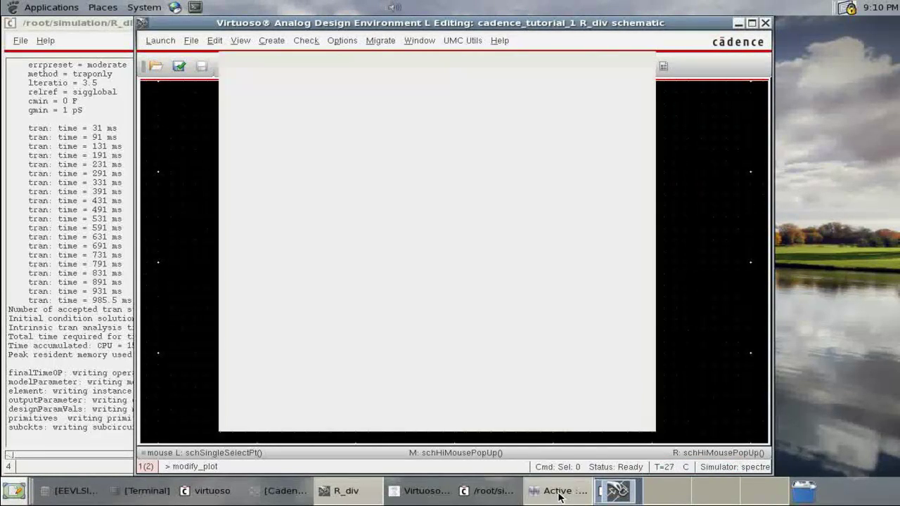
left_click(560, 493)
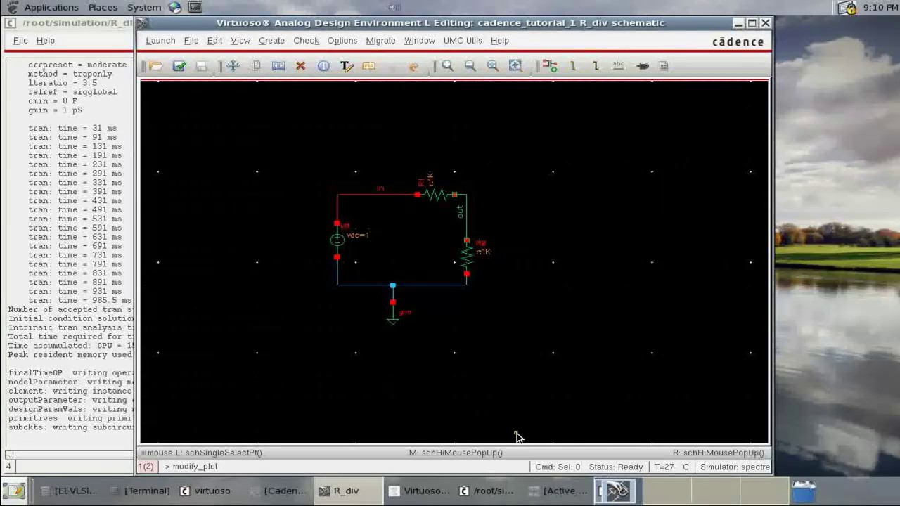